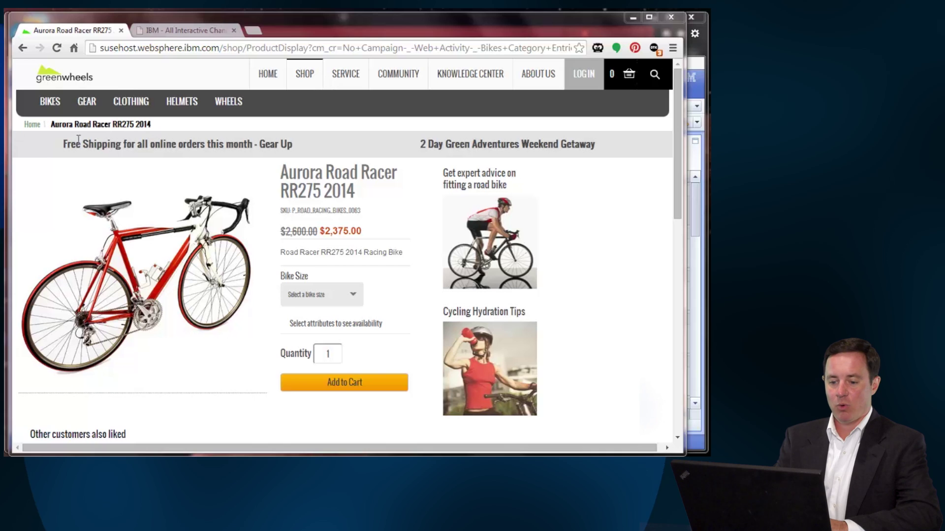
- Highlight the Free Shipping and 2 Day Green Adventures Weekend Getaway offers on the storefront page
{"action": "left_click_drag", "start_coordinate": [59, 144], "coordinate": [112, 147]}
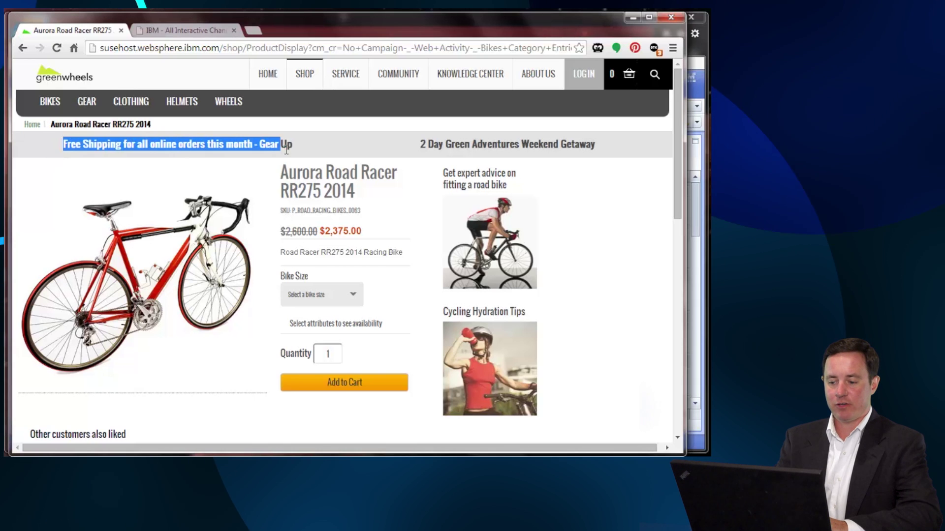
{"action": "left_click_drag", "start_coordinate": [287, 149], "coordinate": [296, 148]}
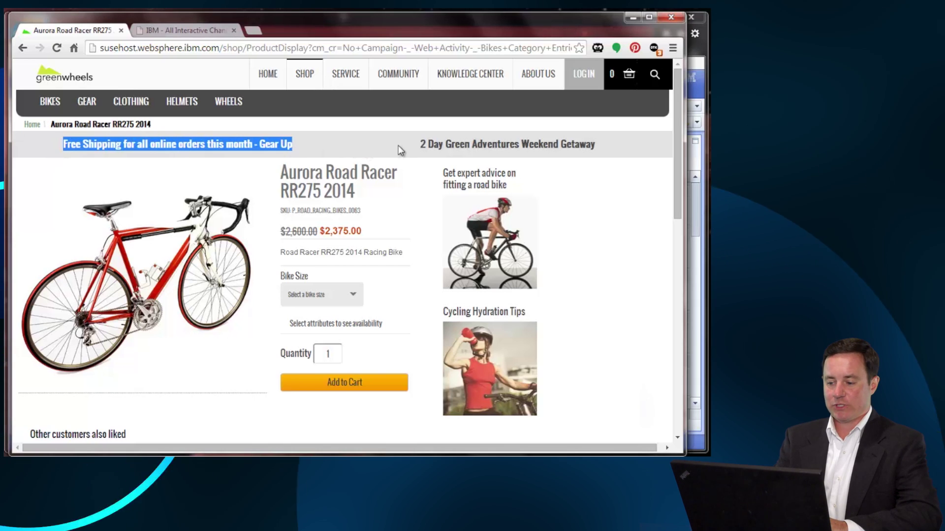
{"action": "left_click", "coordinate": [421, 149]}
{"action": "left_click_drag", "start_coordinate": [421, 149], "coordinate": [618, 147]}
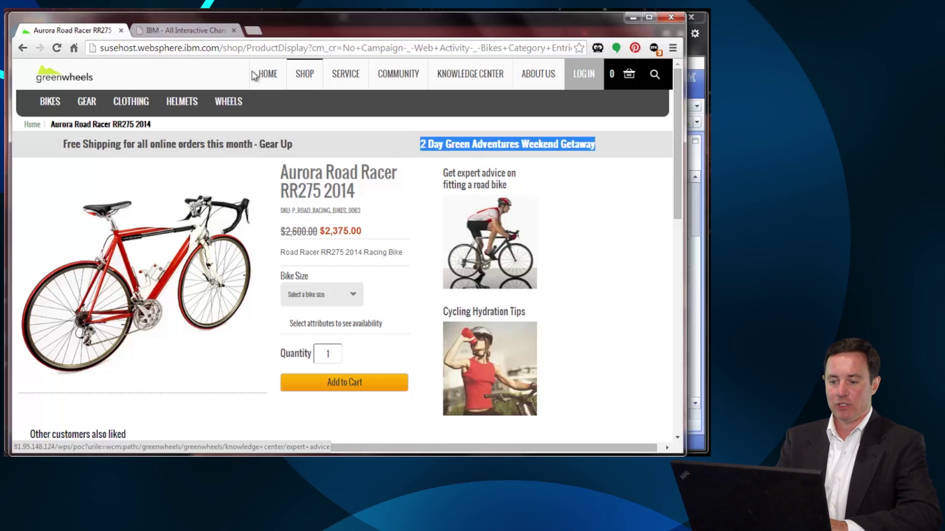
- List emmscdemo's zones and interaction points, down to Web - Product Page Left/Right
{"action": "left_click", "coordinate": [191, 32]}
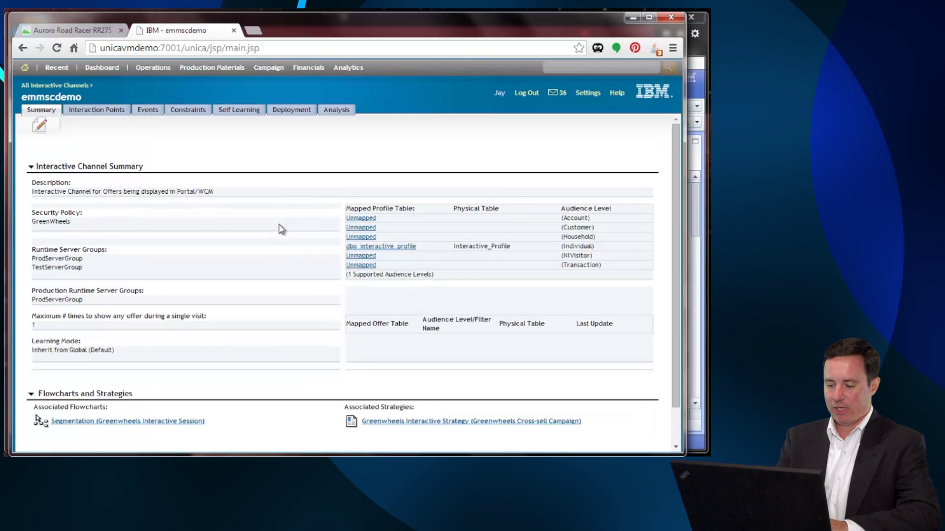
{"action": "left_click", "coordinate": [92, 113]}
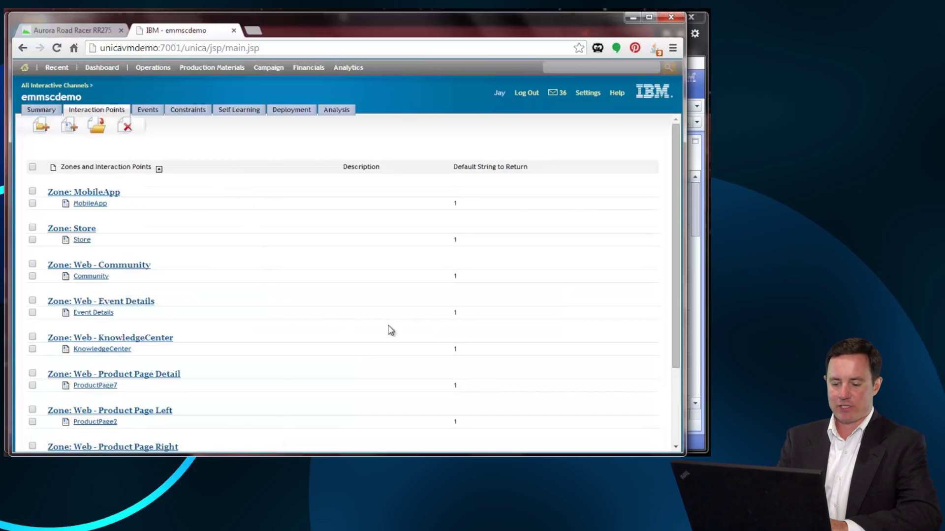
{"action": "left_click_drag", "start_coordinate": [676, 247], "coordinate": [679, 325]}
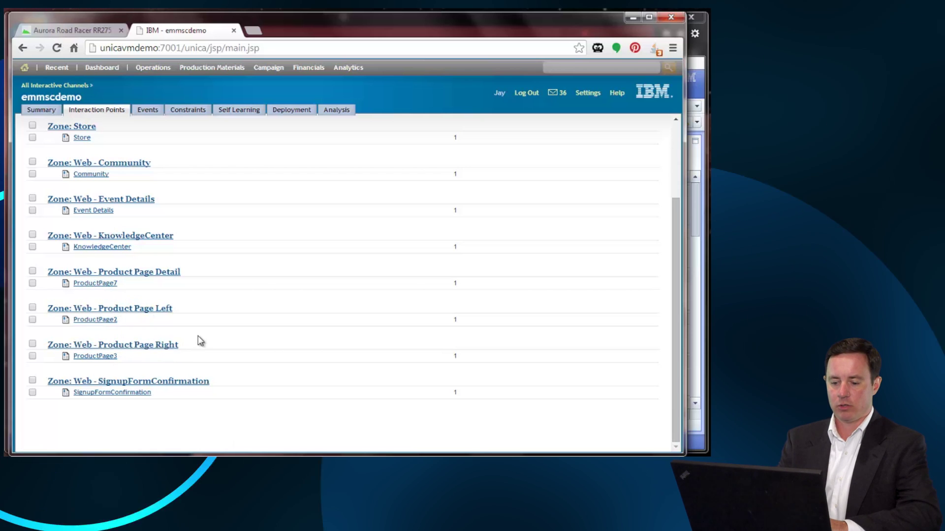
- Open the Greenwheels folder under Campaign > Offers and scroll its offers list
{"action": "mouse_move", "coordinate": [269, 67]}
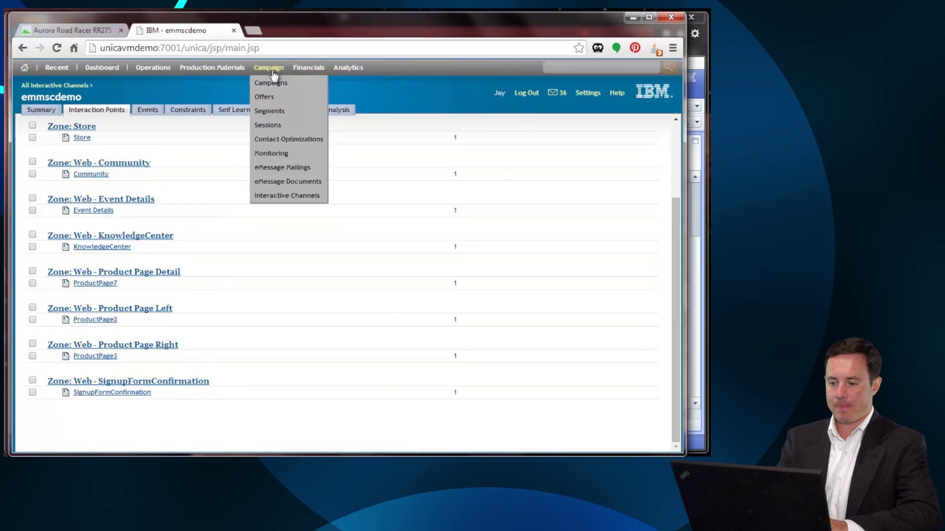
{"action": "left_click", "coordinate": [268, 98]}
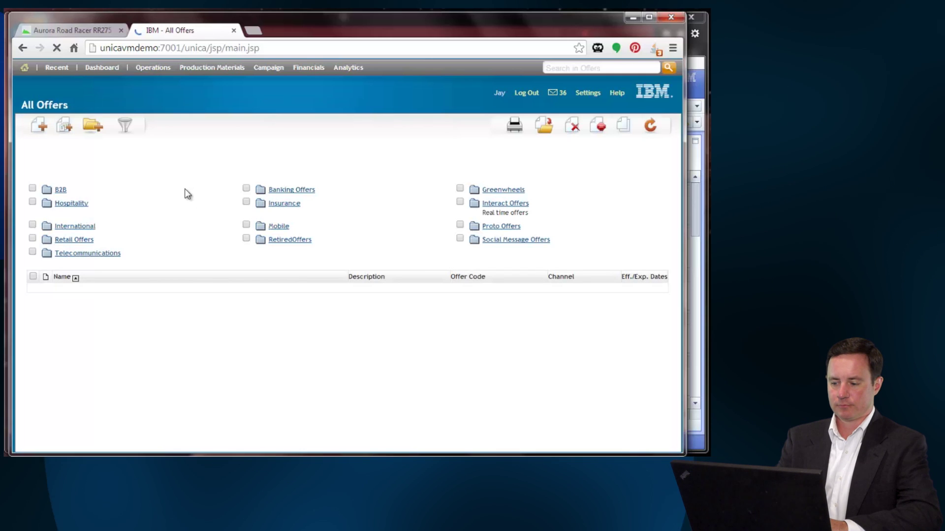
{"action": "left_click", "coordinate": [504, 191]}
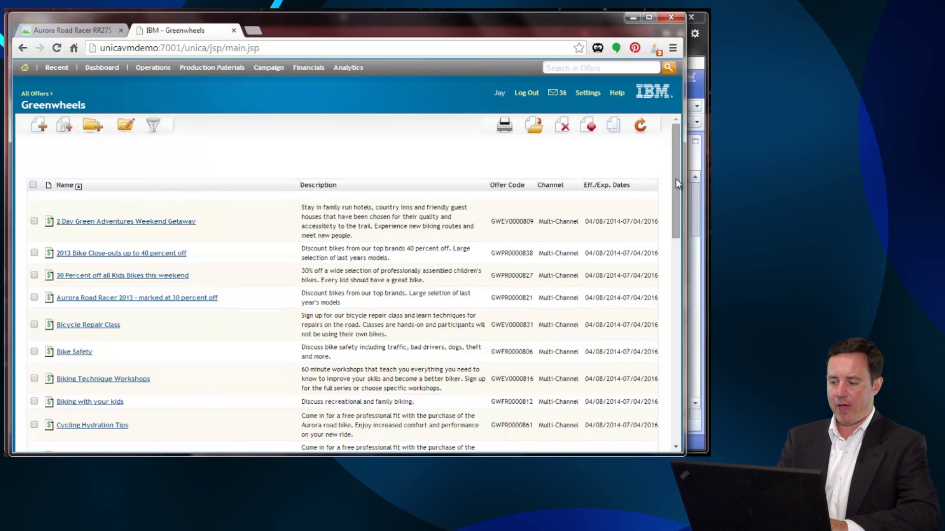
{"action": "left_click_drag", "start_coordinate": [676, 179], "coordinate": [693, 214]}
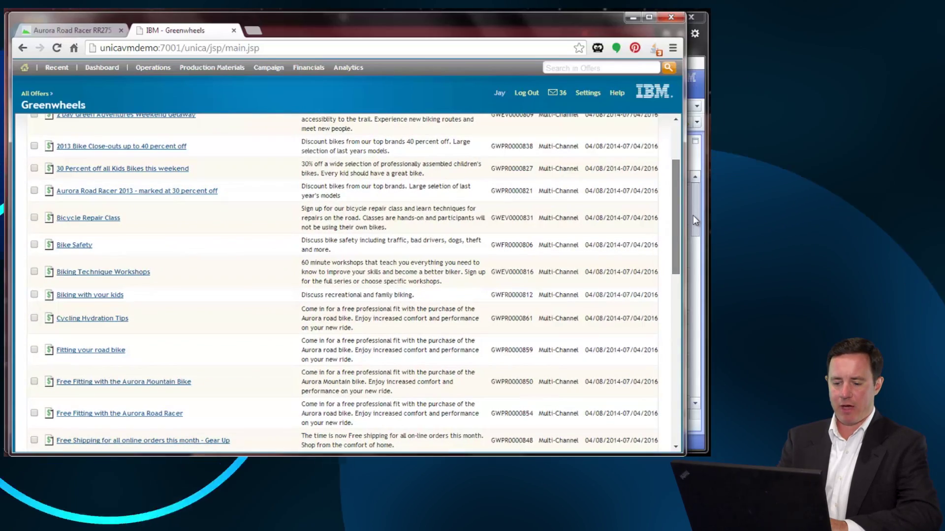
- Compare the Cycling Hydration Tips offer with the Aurora Road Racer product page's offers
{"action": "left_click", "coordinate": [93, 318]}
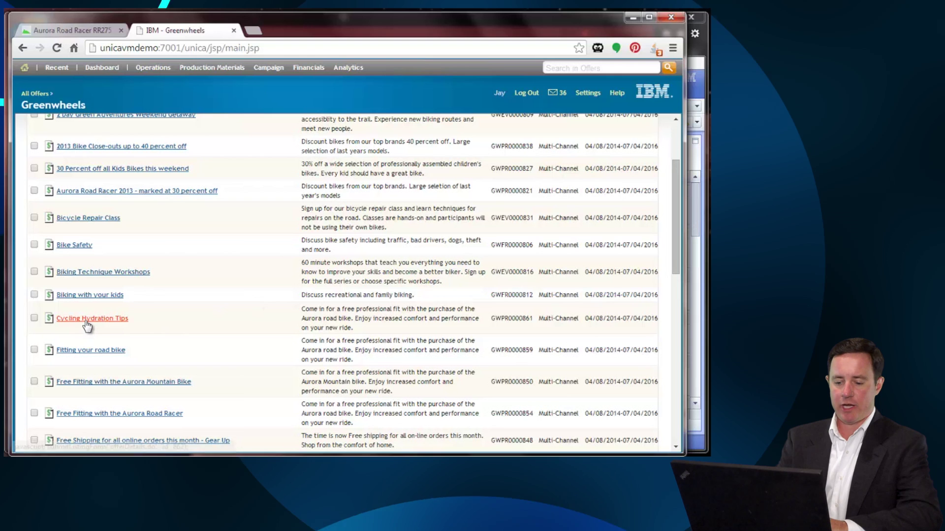
{"action": "left_click", "coordinate": [85, 31]}
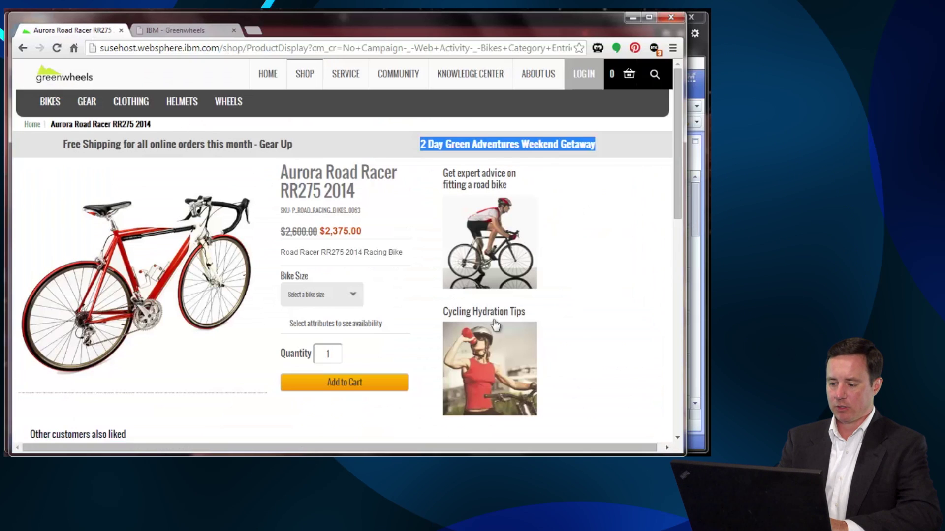
{"action": "left_click", "coordinate": [195, 37]}
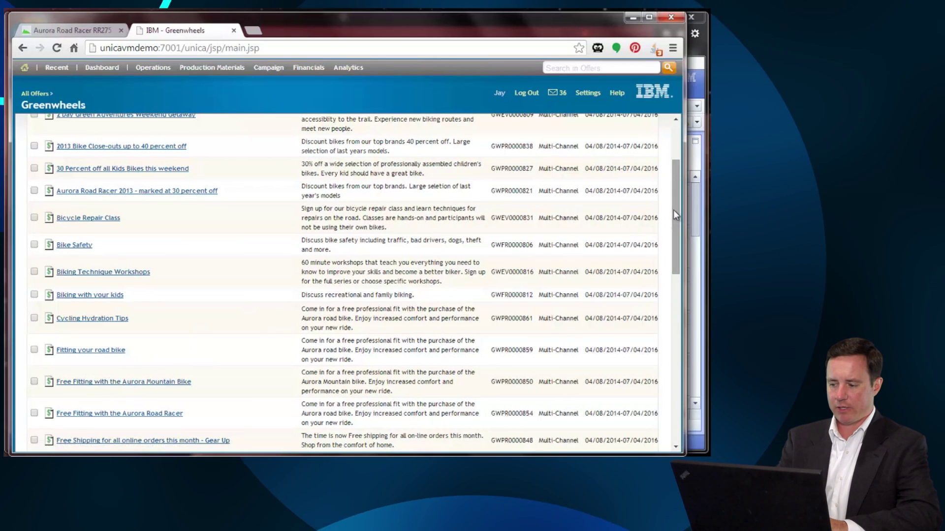
{"action": "scroll", "coordinate": [677, 188], "scroll_direction": "up", "scroll_amount": 2}
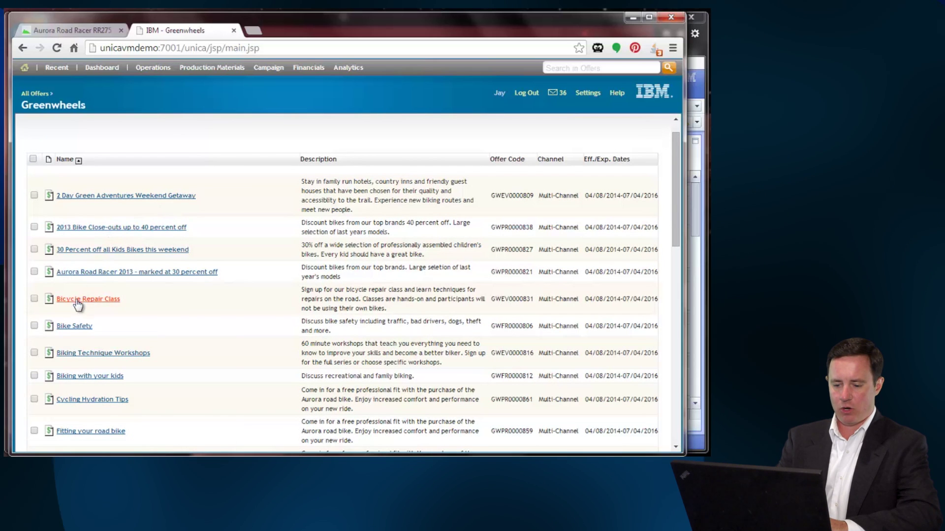
{"action": "left_click", "coordinate": [69, 30]}
{"action": "left_click", "coordinate": [234, 141]}
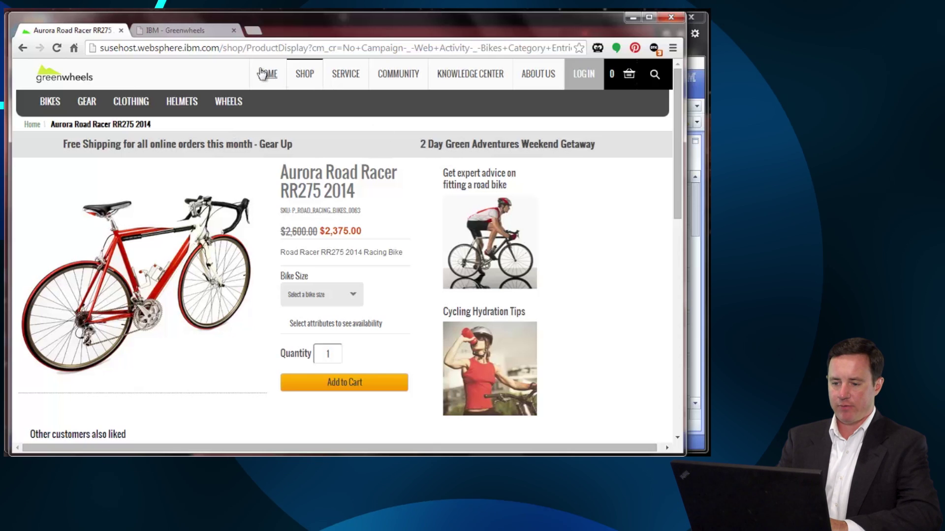
- Review the Getaway offer's Summary attributes, then bring up the Commerce Composer Layouts list
{"action": "left_click", "coordinate": [172, 30]}
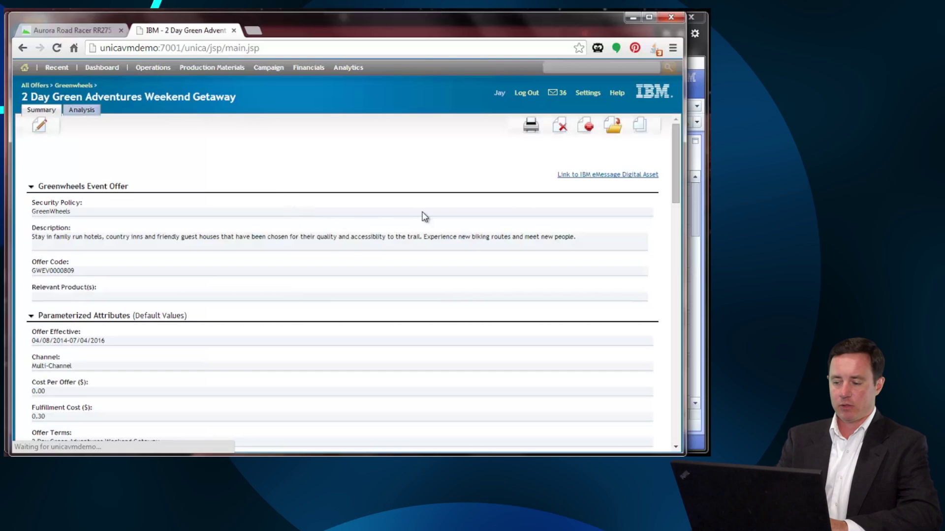
{"action": "left_click_drag", "start_coordinate": [675, 152], "coordinate": [679, 207]}
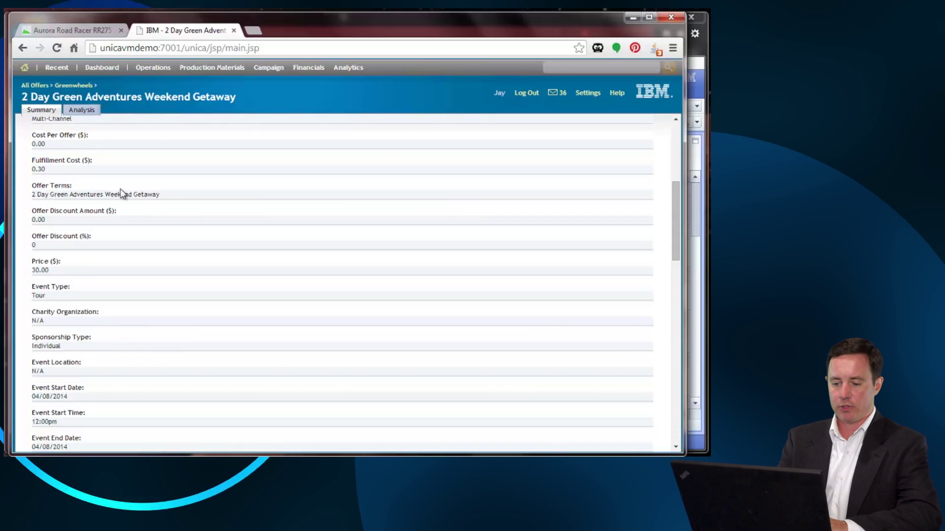
{"action": "scroll", "coordinate": [550, 288], "scroll_direction": "down", "scroll_amount": 6}
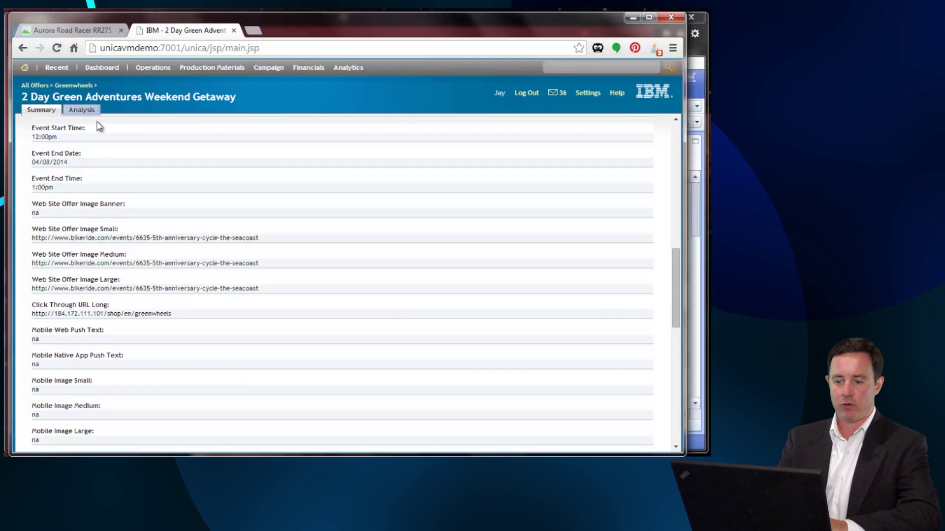
{"action": "left_click", "coordinate": [80, 31]}
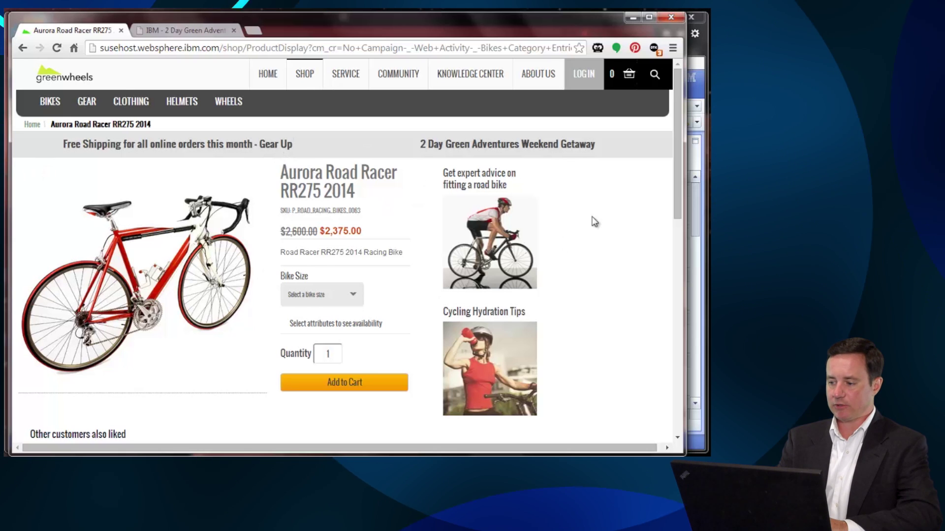
{"action": "left_click", "coordinate": [707, 173]}
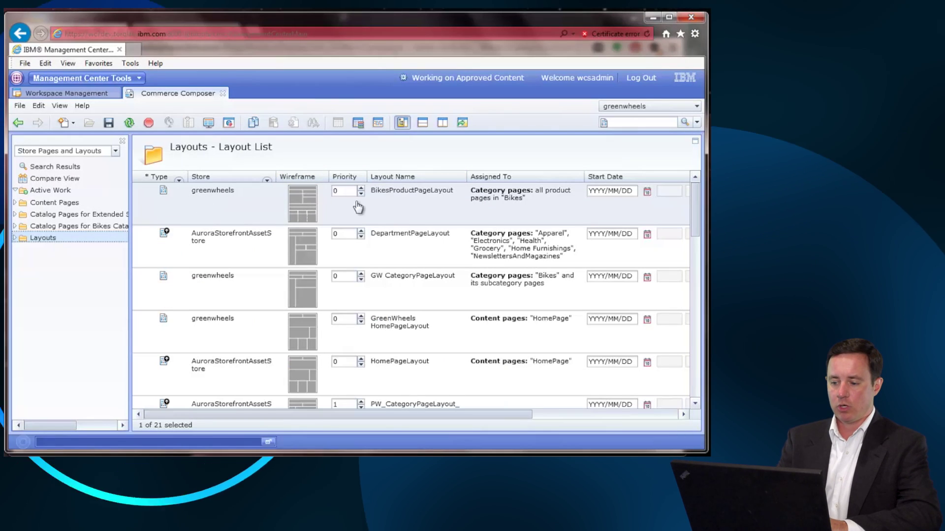
- Open BikesProductPageLayout's slot wireframe, then bring the Aurora Road Racer page forward
{"action": "double_click", "coordinate": [387, 209]}
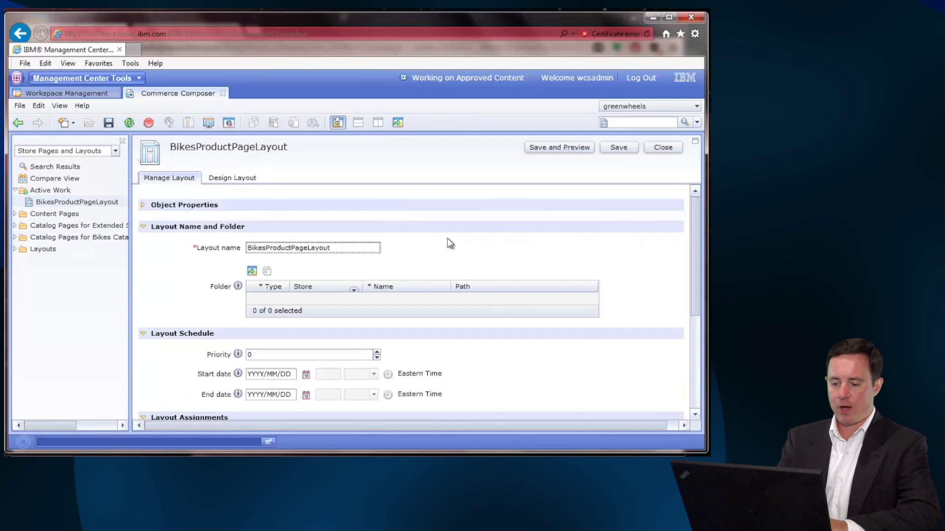
{"action": "left_click", "coordinate": [235, 177]}
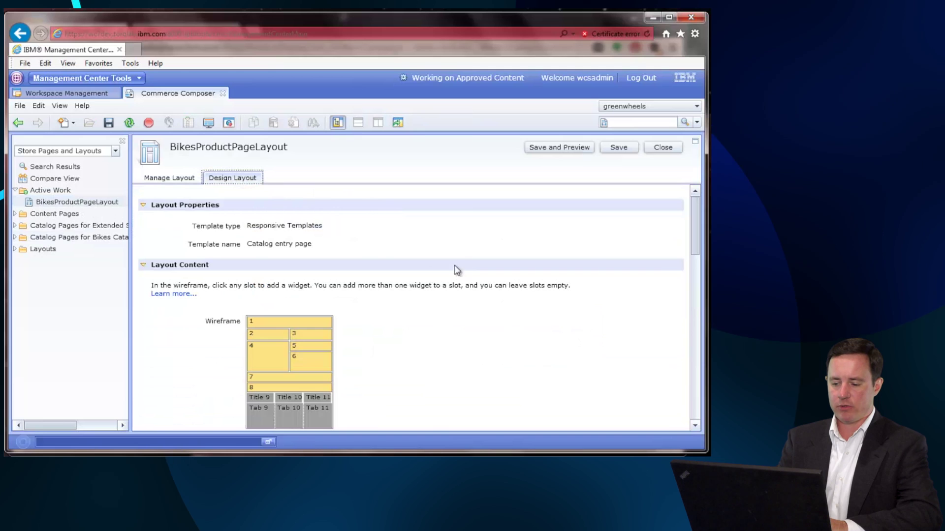
{"action": "scroll", "coordinate": [466, 274], "scroll_direction": "down", "scroll_amount": 3}
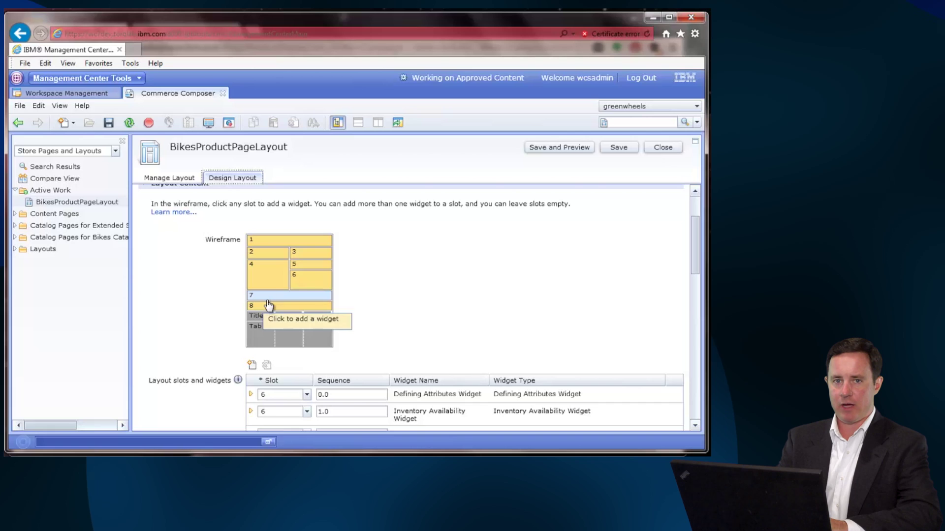
{"action": "key", "text": "alt+Tab"}
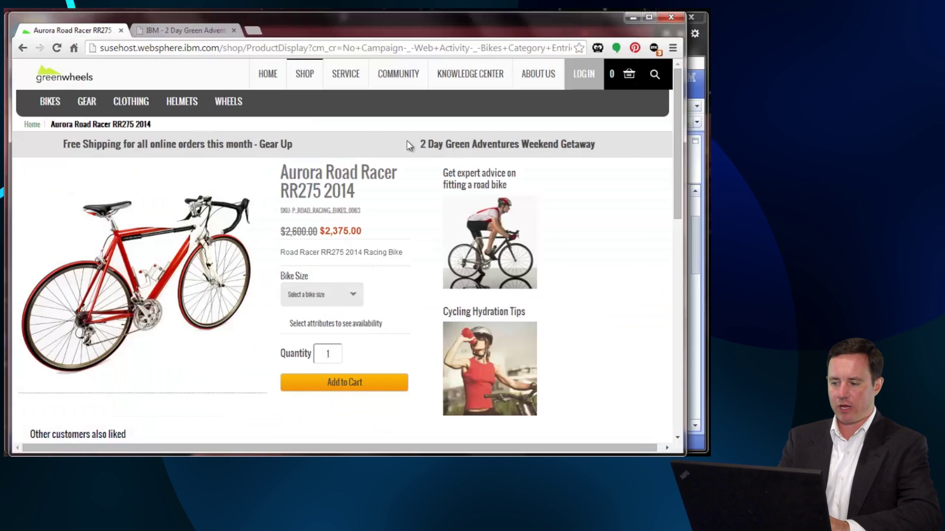
- Narrow the storefront window to sit beside the BikesProductPageLayout design for comparison
{"action": "left_click_drag", "start_coordinate": [684, 172], "coordinate": [551, 154]}
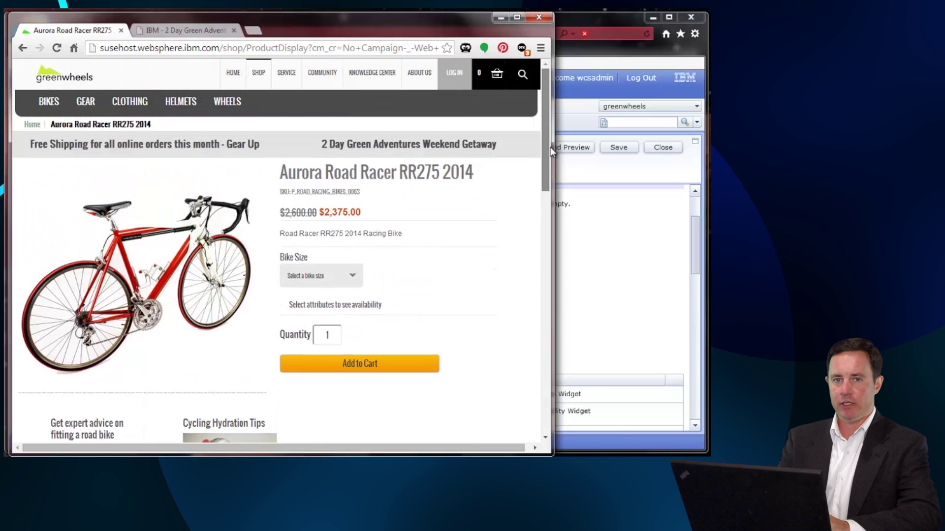
{"action": "left_click", "coordinate": [584, 22]}
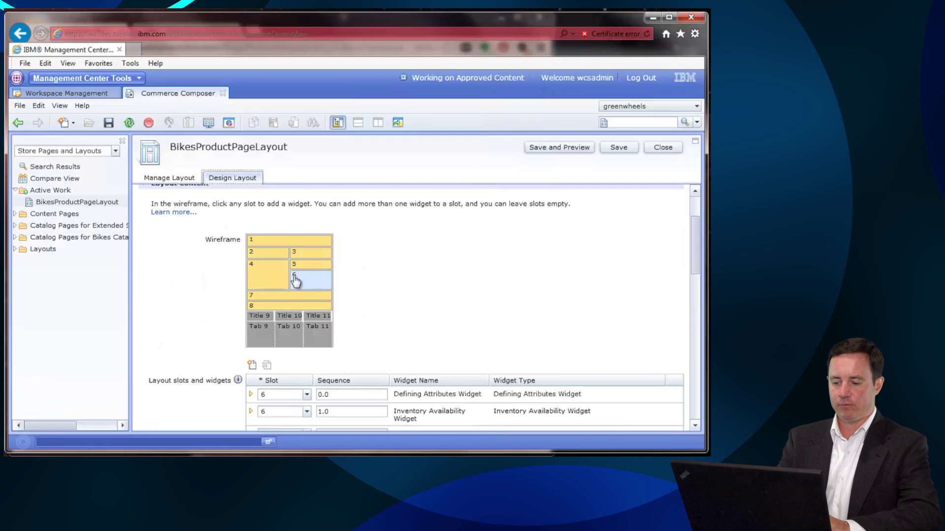
{"action": "key", "text": "alt+Tab"}
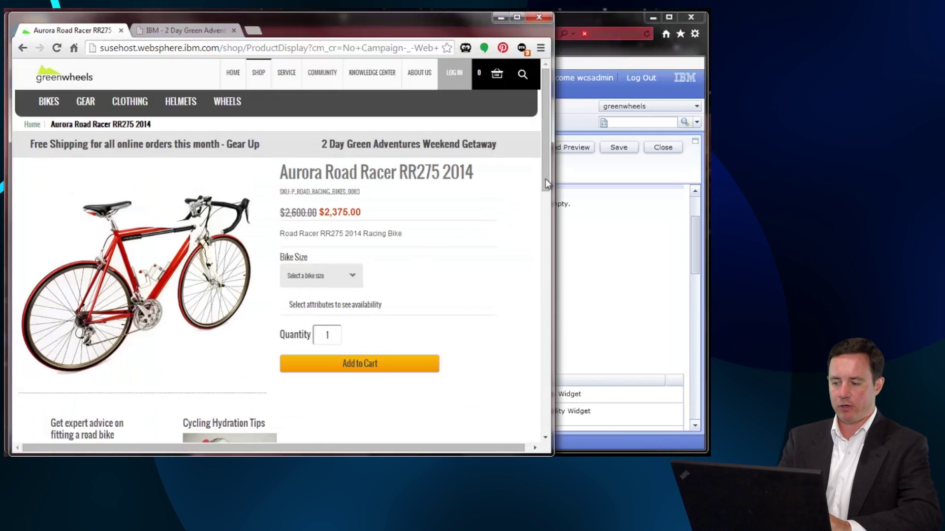
{"action": "left_click_drag", "start_coordinate": [546, 170], "coordinate": [518, 211]}
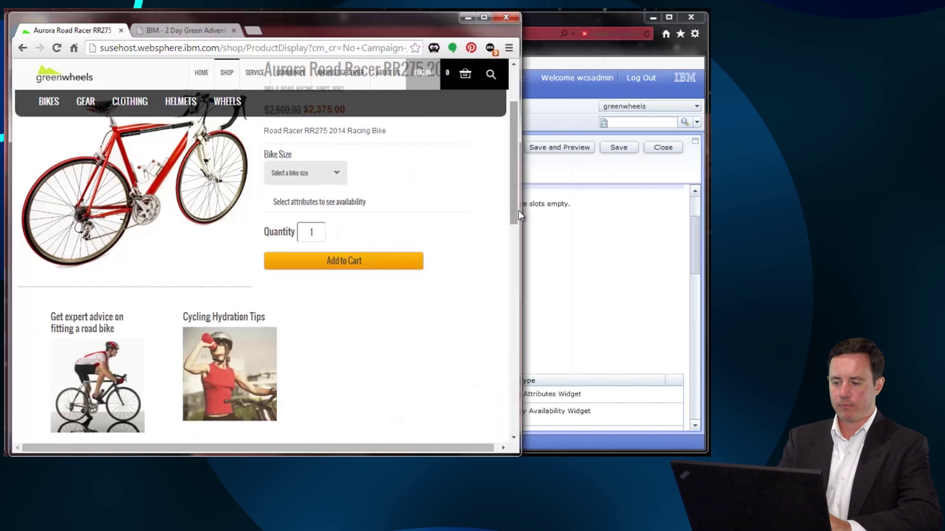
{"action": "scroll", "coordinate": [515, 198], "scroll_direction": "up", "scroll_amount": 2}
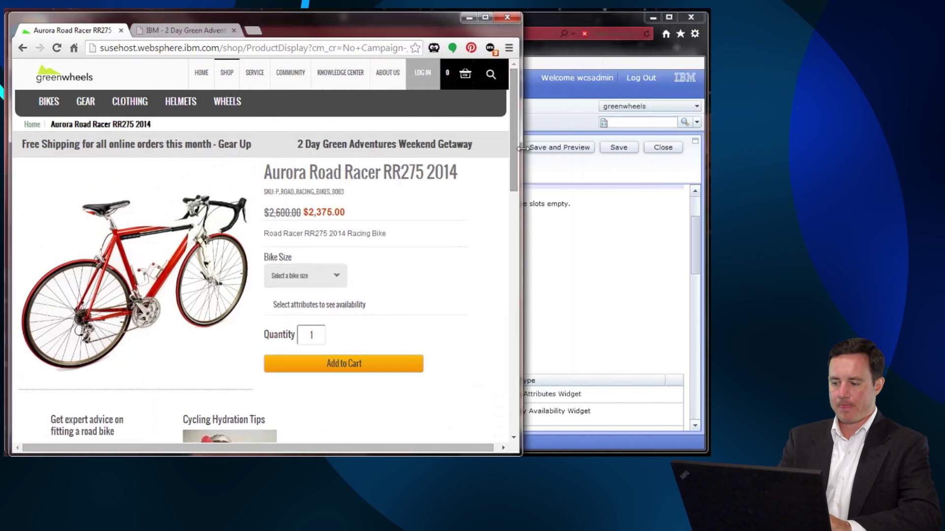
{"action": "left_click", "coordinate": [597, 180]}
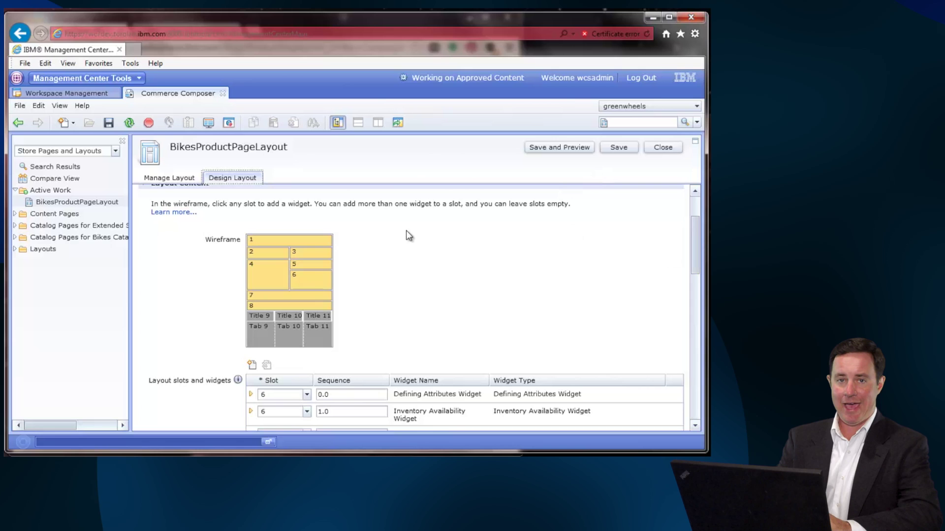
- Add the IBM Interact widget to slot 2, filtering the widget list by 'int'
{"action": "left_click", "coordinate": [277, 260]}
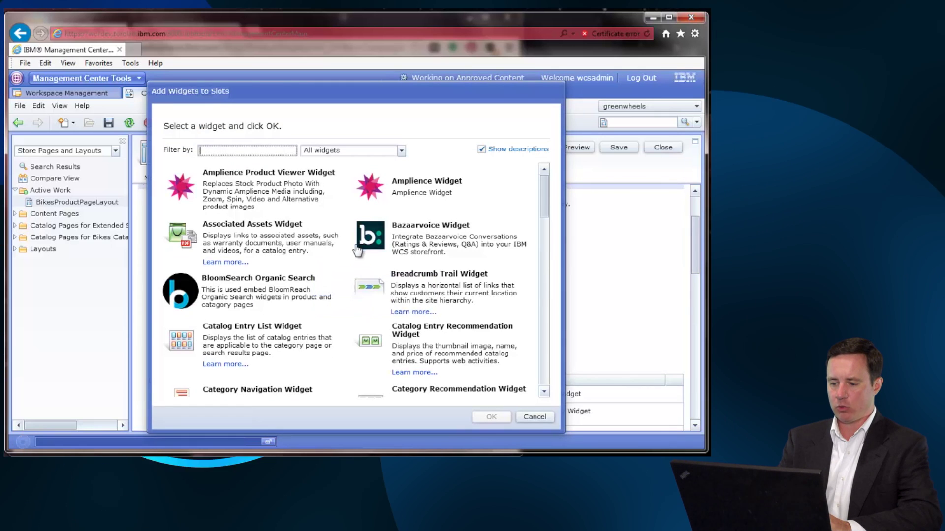
{"action": "mouse_move", "coordinate": [542, 185]}
{"action": "left_mouse_down"}
{"action": "mouse_move", "coordinate": [543, 205]}
{"action": "mouse_move", "coordinate": [544, 183]}
{"action": "left_mouse_up"}
{"action": "left_click", "coordinate": [255, 150]}
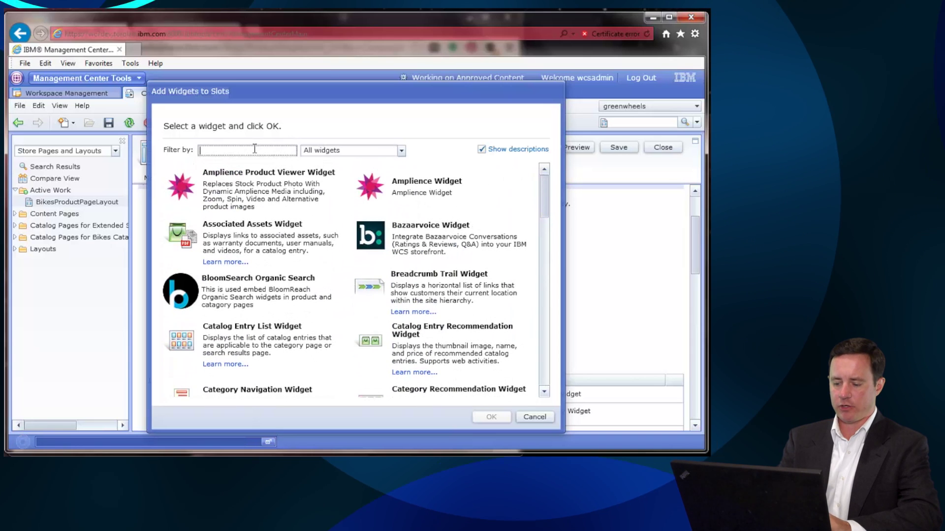
{"action": "type", "text": "inter"}
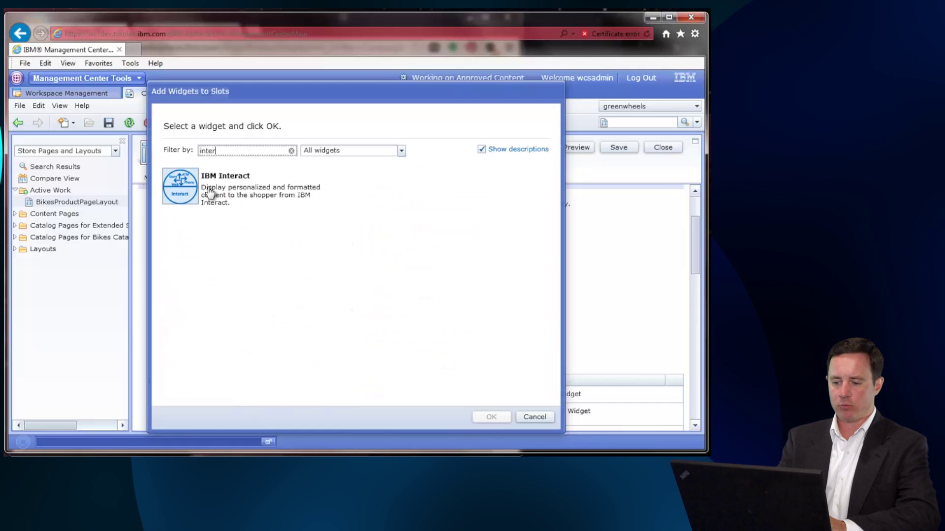
{"action": "left_click", "coordinate": [211, 191]}
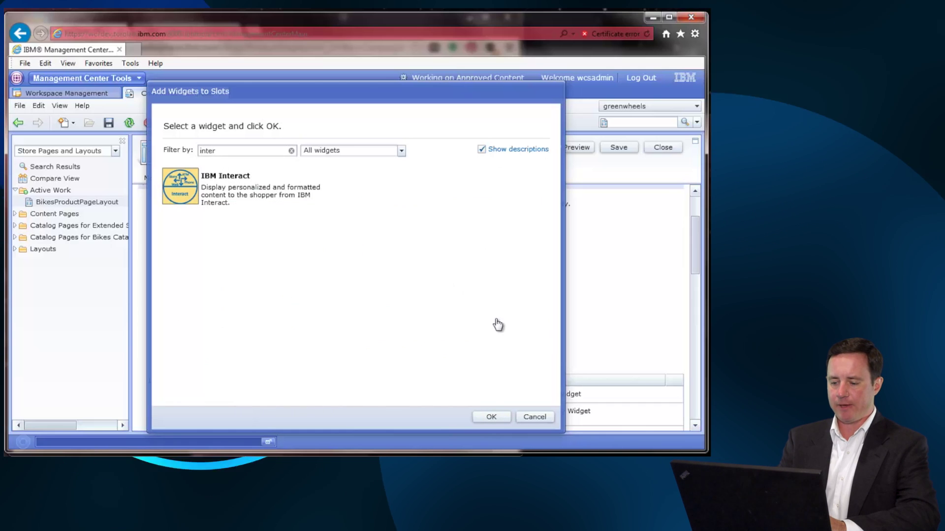
{"action": "left_click", "coordinate": [535, 416]}
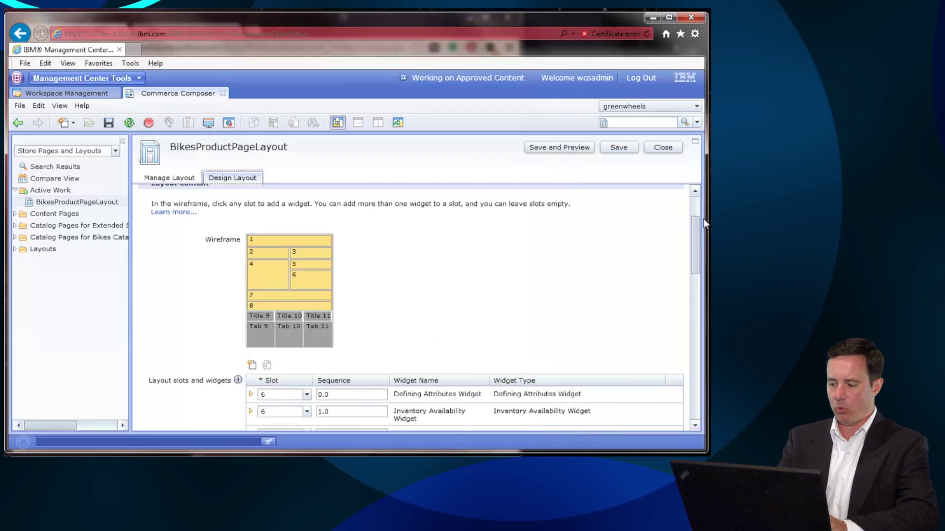
- Expand IBM Interact 7's properties to review its ProductPage7 interaction point and offer HTML
{"action": "left_click_drag", "start_coordinate": [700, 233], "coordinate": [700, 270]}
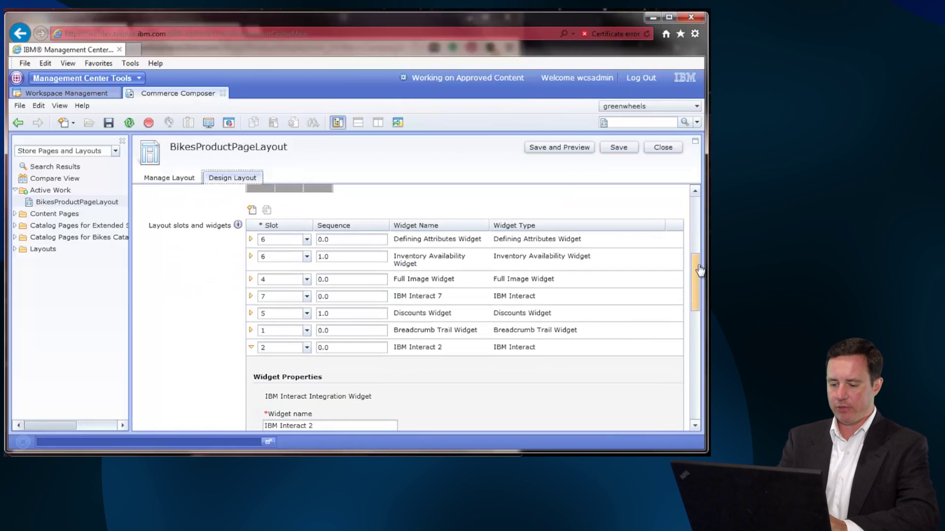
{"action": "left_click", "coordinate": [251, 297]}
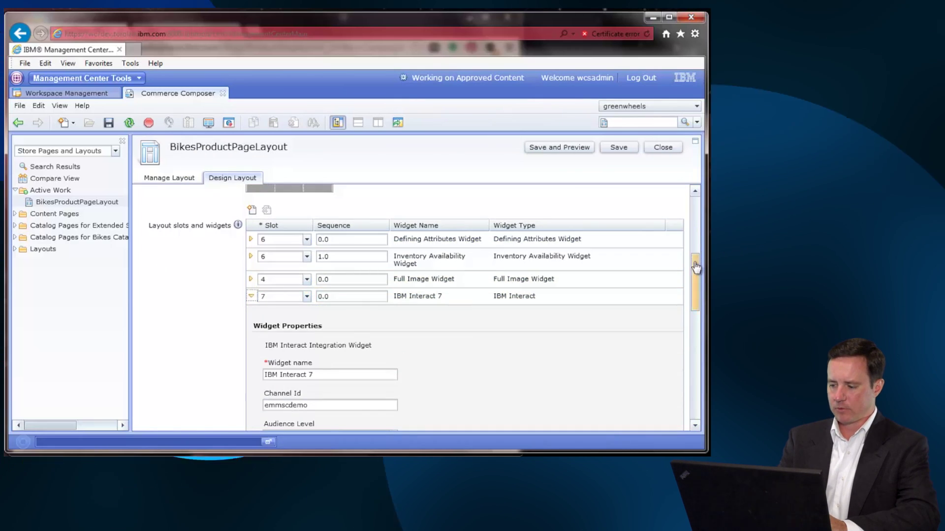
{"action": "left_click_drag", "start_coordinate": [696, 268], "coordinate": [695, 288]}
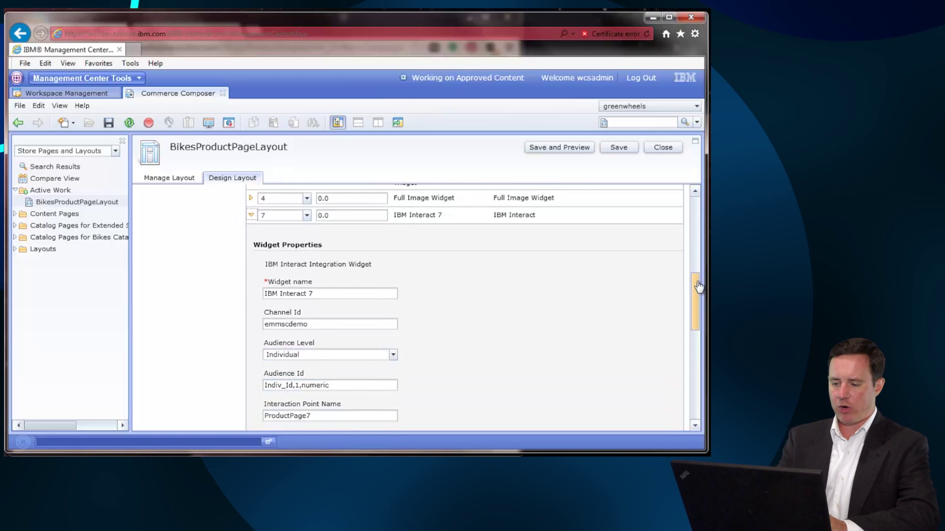
{"action": "triple_click", "coordinate": [319, 294]}
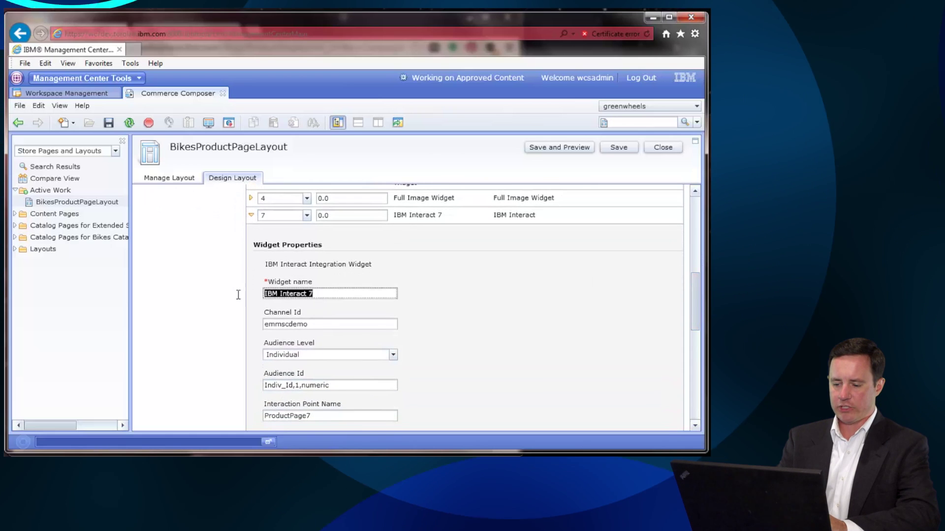
{"action": "left_click_drag", "start_coordinate": [696, 311], "coordinate": [699, 251]}
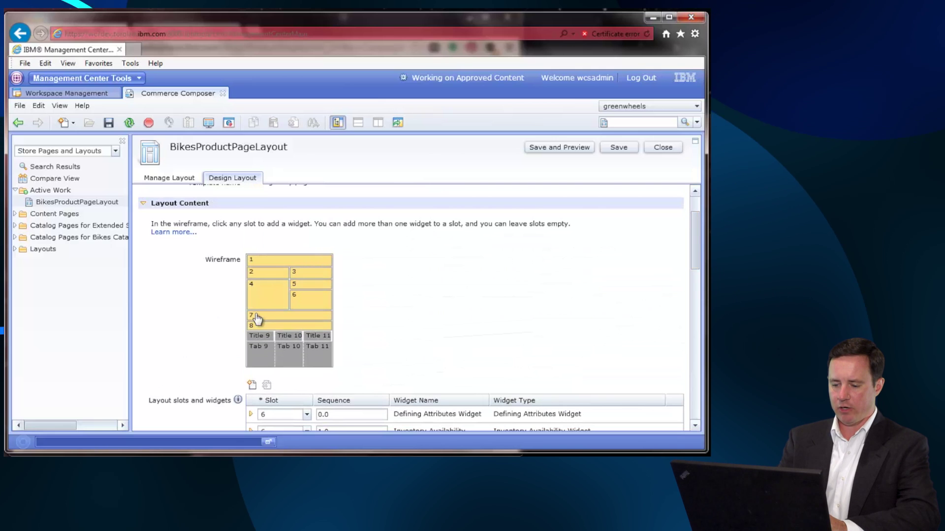
{"action": "left_click_drag", "start_coordinate": [696, 244], "coordinate": [707, 325]}
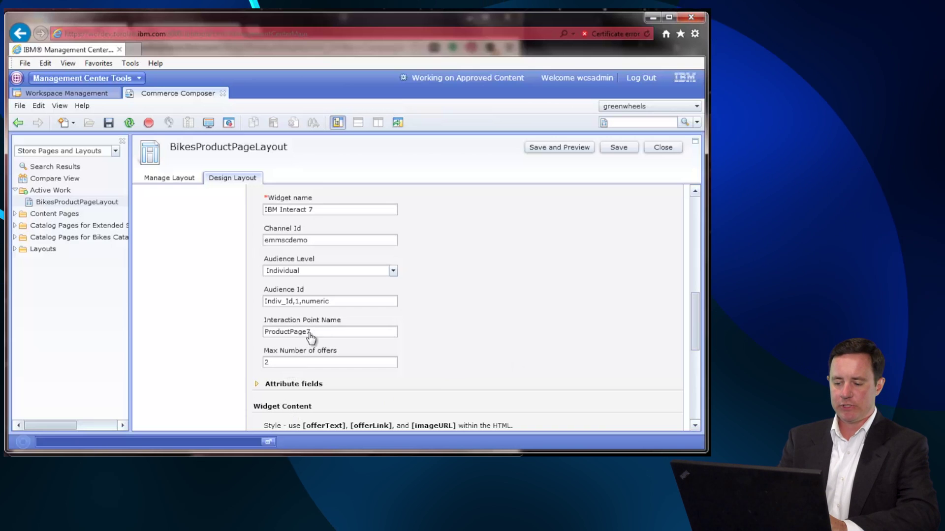
{"action": "left_click_drag", "start_coordinate": [318, 333], "coordinate": [262, 333]}
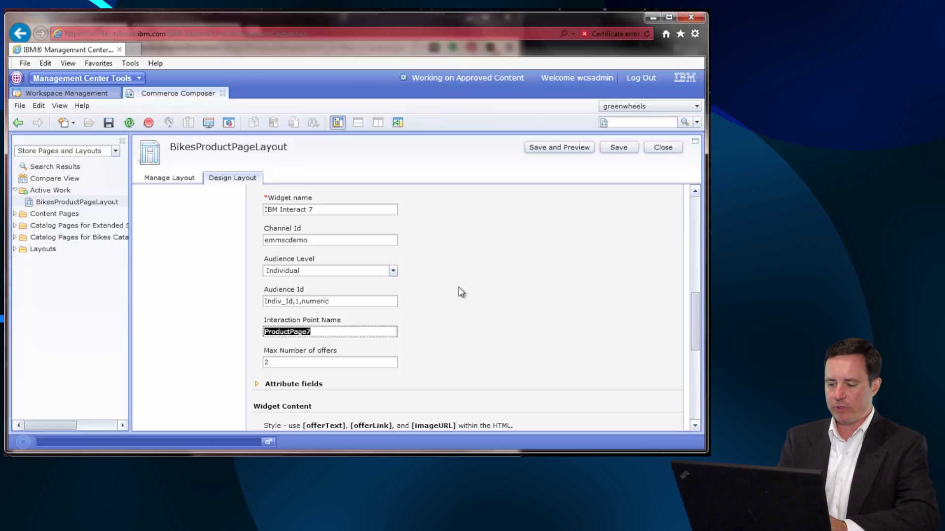
{"action": "left_click_drag", "start_coordinate": [695, 310], "coordinate": [698, 351]}
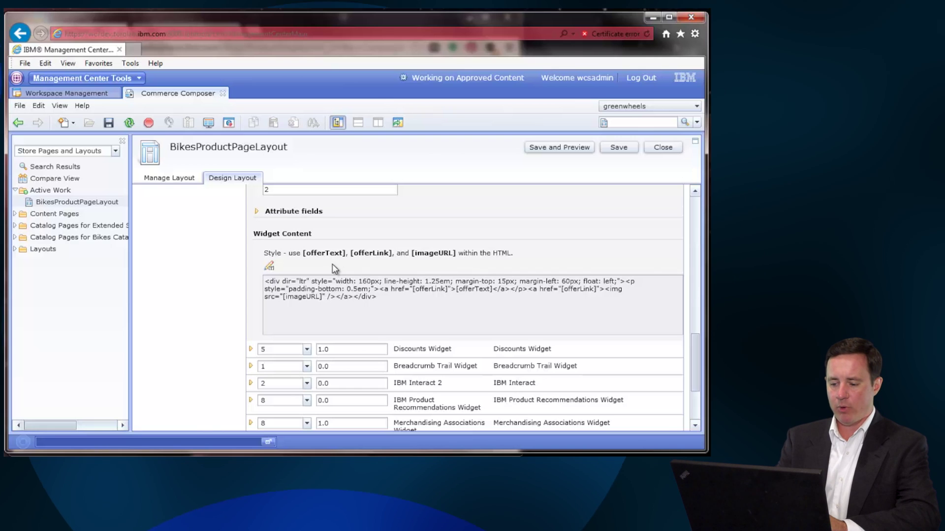
- Inspect the offer template's HTML source placeholders, preview it rendered, then cancel without saving
{"action": "left_click", "coordinate": [269, 266]}
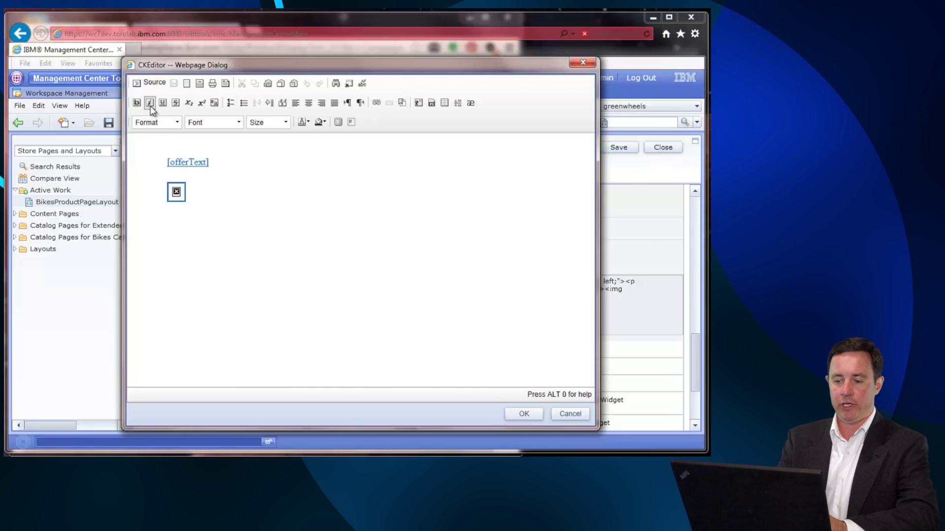
{"action": "left_click", "coordinate": [150, 84]}
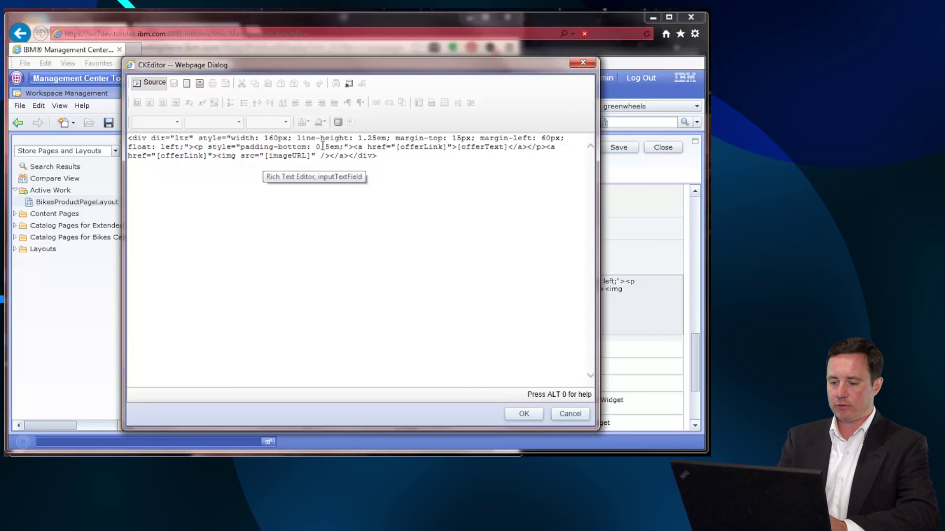
{"action": "left_click_drag", "start_coordinate": [216, 147], "coordinate": [443, 146]}
{"action": "left_click", "coordinate": [368, 147]}
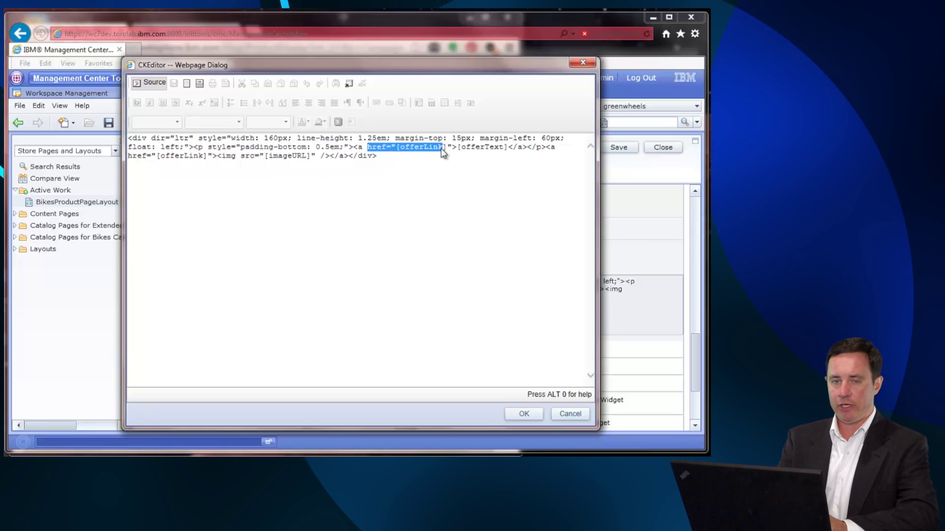
{"action": "left_click", "coordinate": [439, 149]}
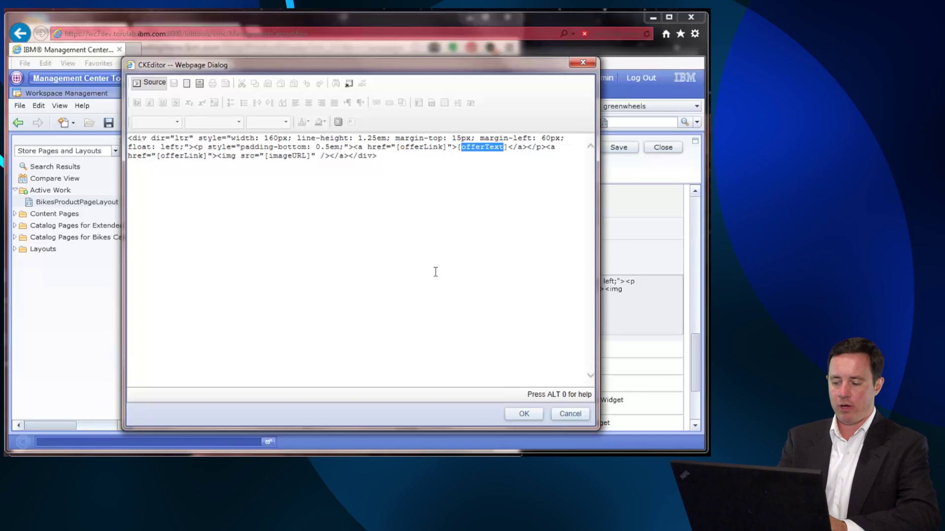
{"action": "left_click", "coordinate": [146, 85]}
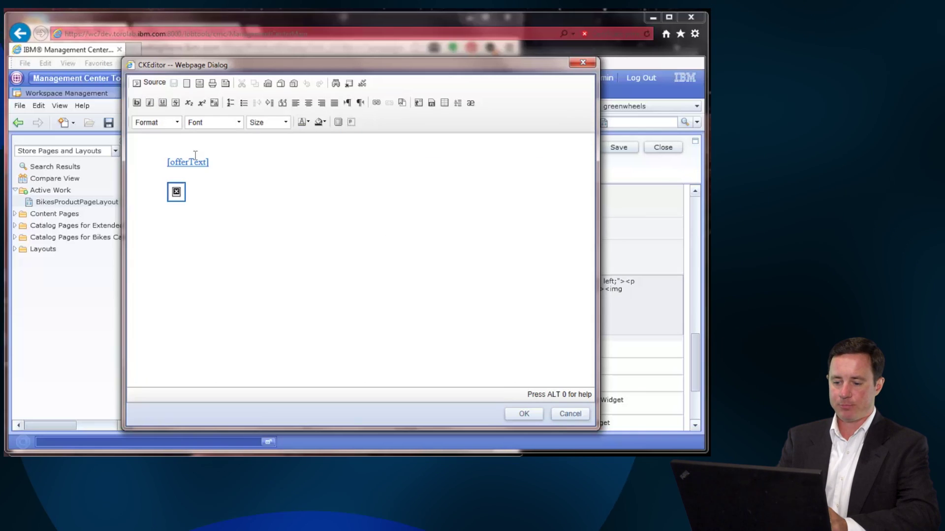
{"action": "left_click", "coordinate": [571, 416]}
- Widen the Aurora Road Racer storefront window so both offer panels sit beside the bike
{"action": "key", "text": "alt+Tab"}
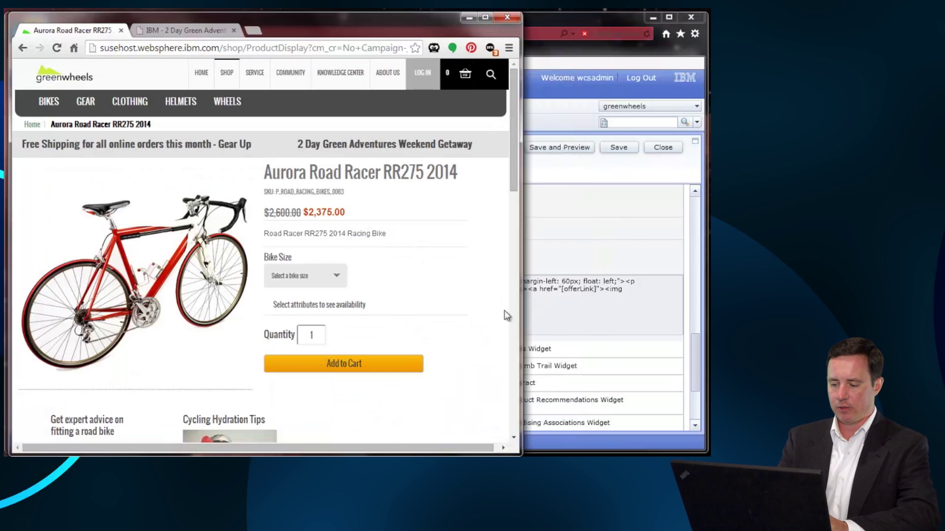
{"action": "left_click_drag", "start_coordinate": [521, 291], "coordinate": [660, 279]}
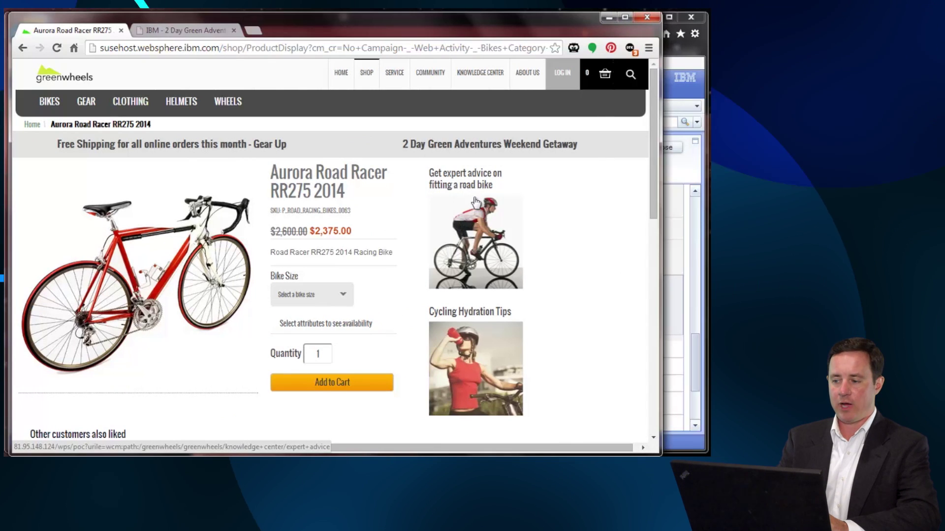
{"action": "left_click", "coordinate": [695, 351]}
- Check the offer attribute fields, keeping WebSiteOfferImageSmall and reviewing the offer link options
{"action": "scroll", "coordinate": [529, 336], "scroll_direction": "up", "scroll_amount": 3}
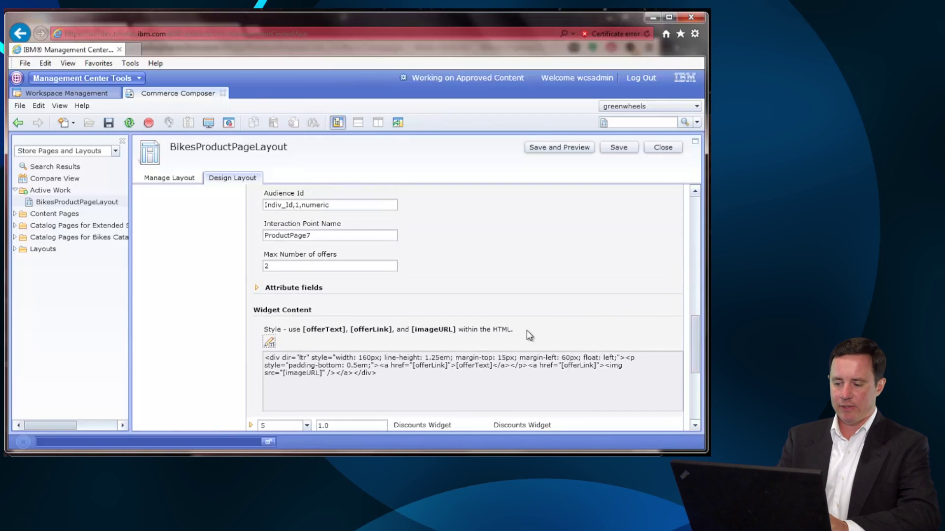
{"action": "left_click", "coordinate": [286, 289]}
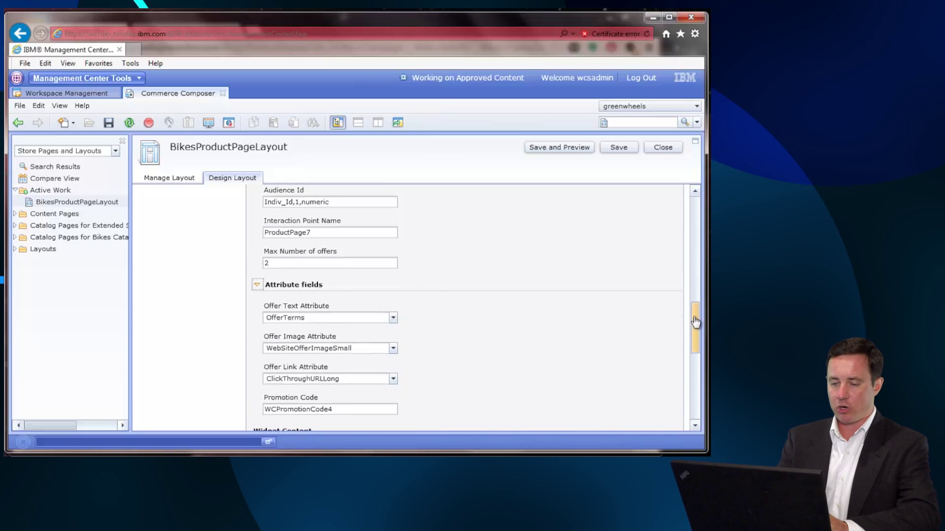
{"action": "left_click_drag", "start_coordinate": [695, 322], "coordinate": [695, 333]}
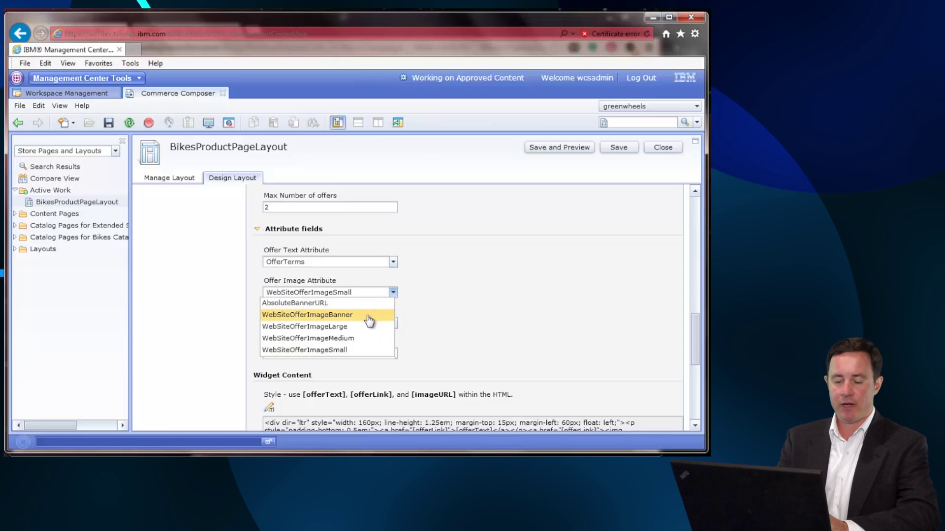
{"action": "left_click", "coordinate": [366, 350]}
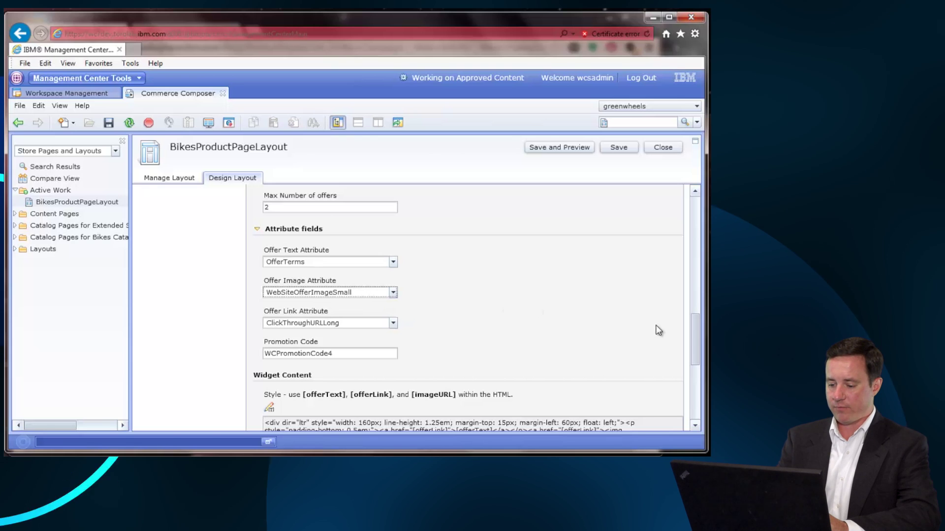
{"action": "mouse_move", "coordinate": [696, 337]}
{"action": "left_mouse_down"}
{"action": "mouse_move", "coordinate": [696, 348]}
{"action": "mouse_move", "coordinate": [695, 339]}
{"action": "left_mouse_up"}
{"action": "left_click", "coordinate": [392, 321]}
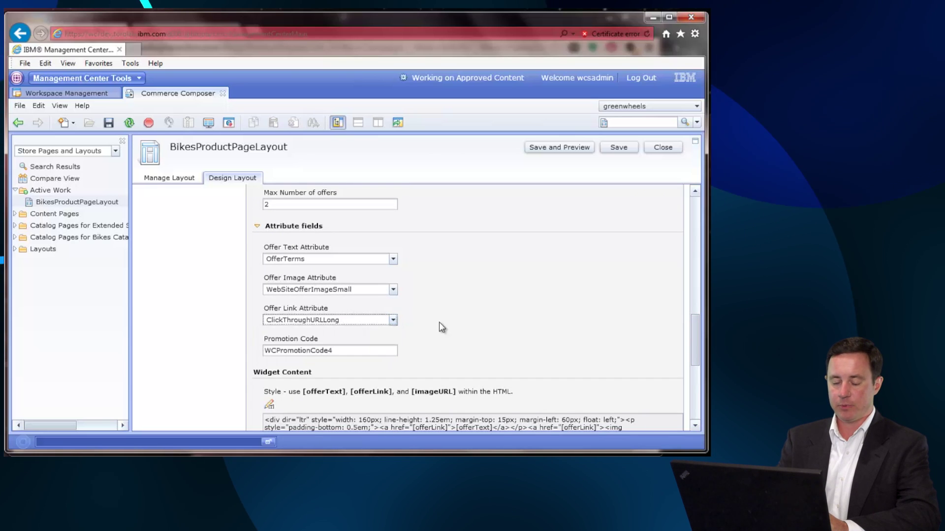
{"action": "left_click", "coordinate": [257, 227]}
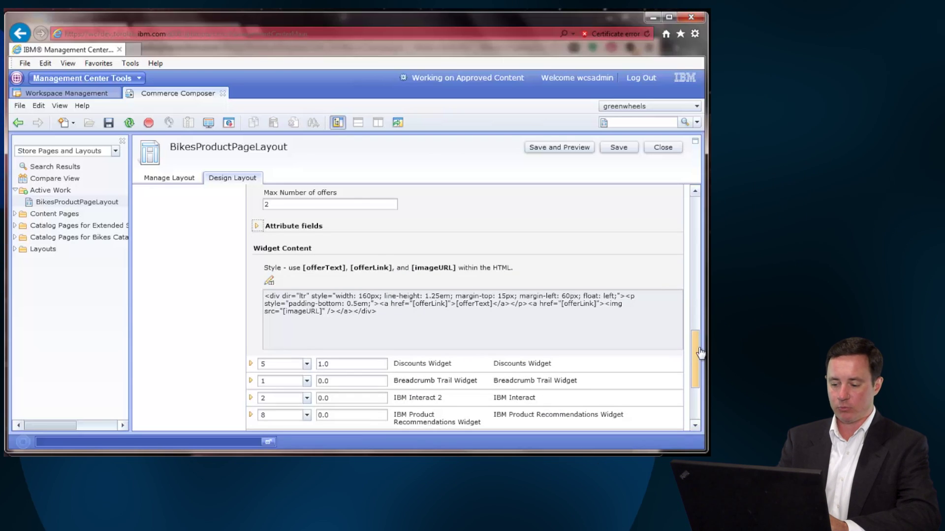
{"action": "scroll", "coordinate": [561, 339], "scroll_direction": "down", "scroll_amount": 5}
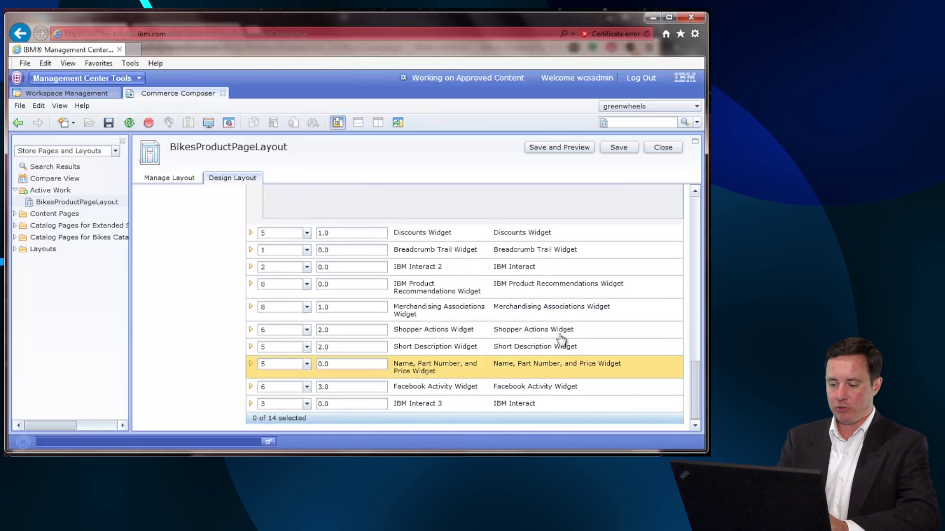
- Expand IBM Interact 2's settings with the bannerAds template, then highlight the 2 Day Green Adventures banner in the storefront
{"action": "left_click", "coordinate": [251, 268]}
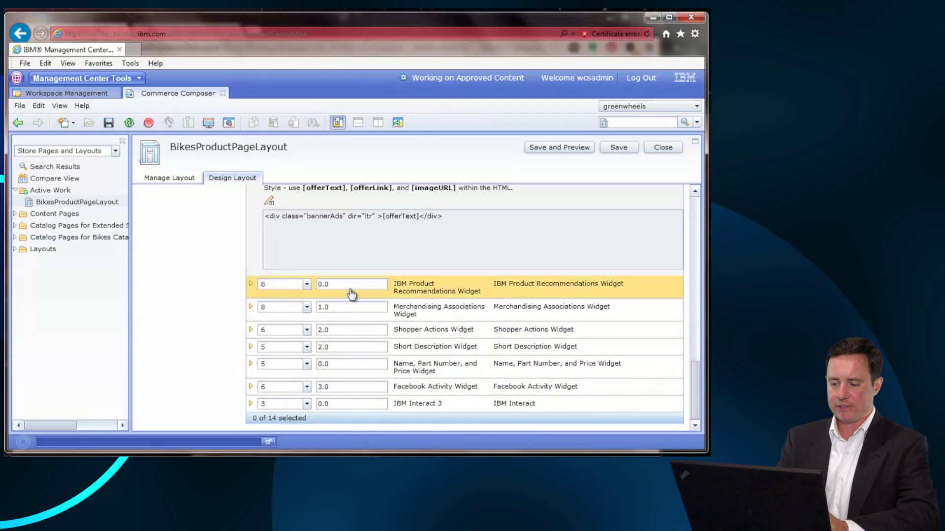
{"action": "left_click_drag", "start_coordinate": [693, 407], "coordinate": [698, 375]}
{"action": "key", "text": "alt+Tab"}
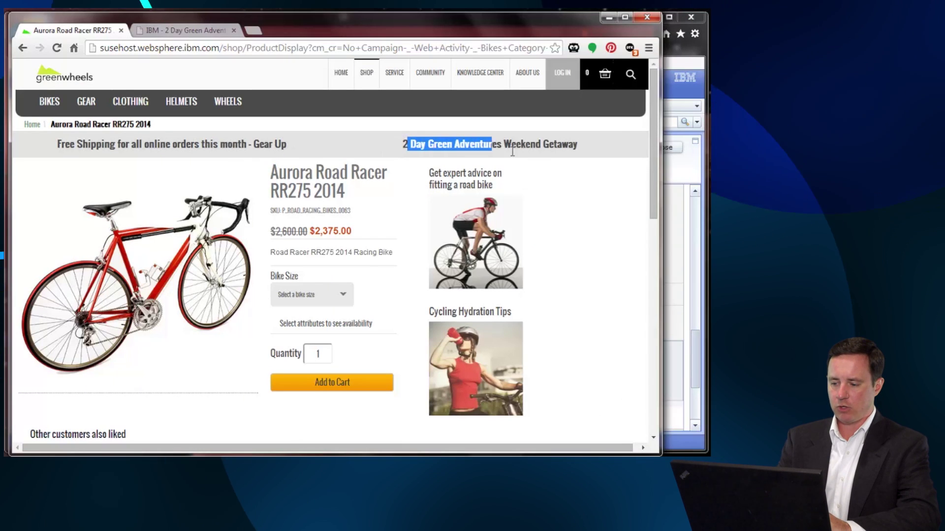
{"action": "left_click_drag", "start_coordinate": [512, 151], "coordinate": [529, 148]}
- Clear the banner text selection and return to the BikesProductPageLayout editor
{"action": "left_click", "coordinate": [235, 141]}
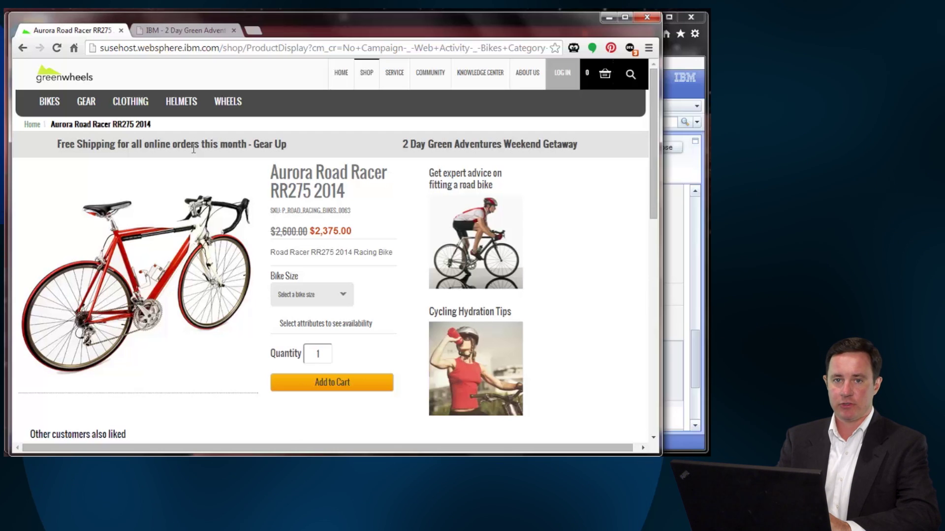
{"action": "key", "text": "alt+Tab"}
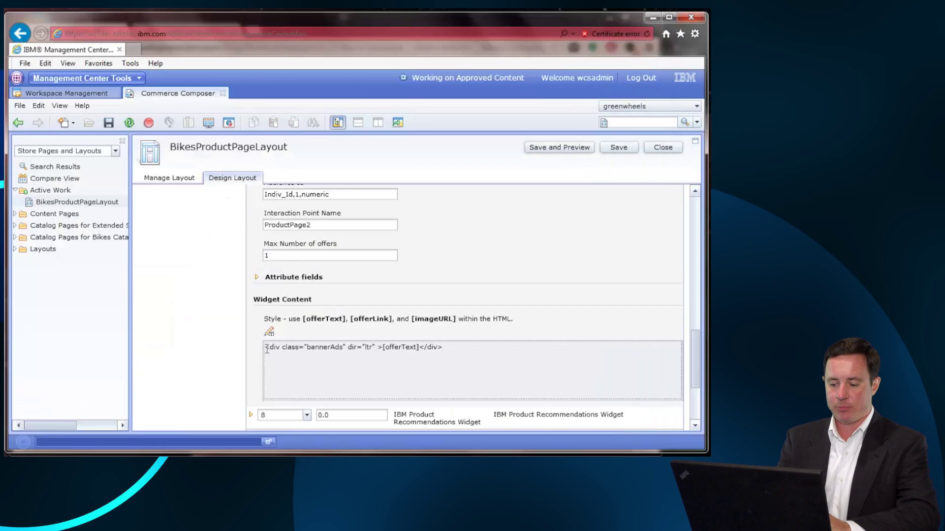
- Highlight the bannerAds template line, then expand IBM Interact 3 and select its ProductPage3 interaction point
{"action": "left_click_drag", "start_coordinate": [265, 347], "coordinate": [436, 356]}
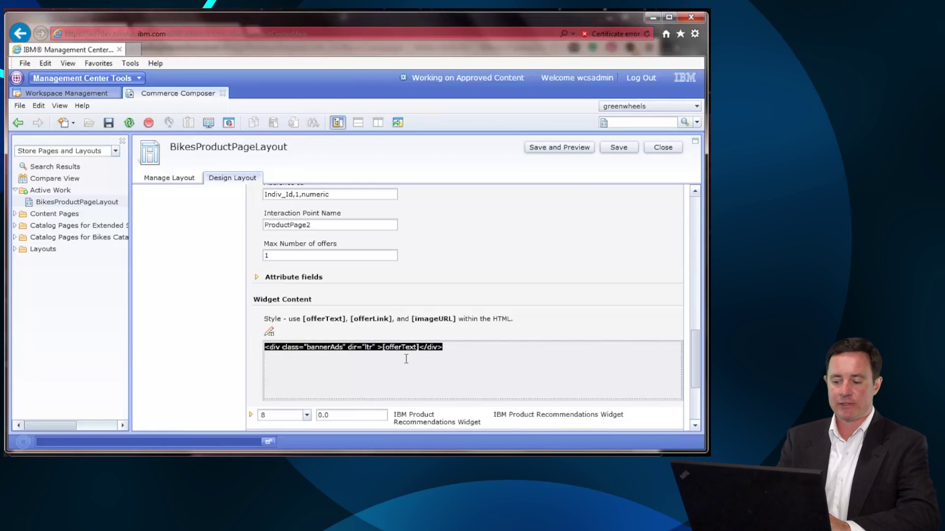
{"action": "left_click", "coordinate": [335, 352]}
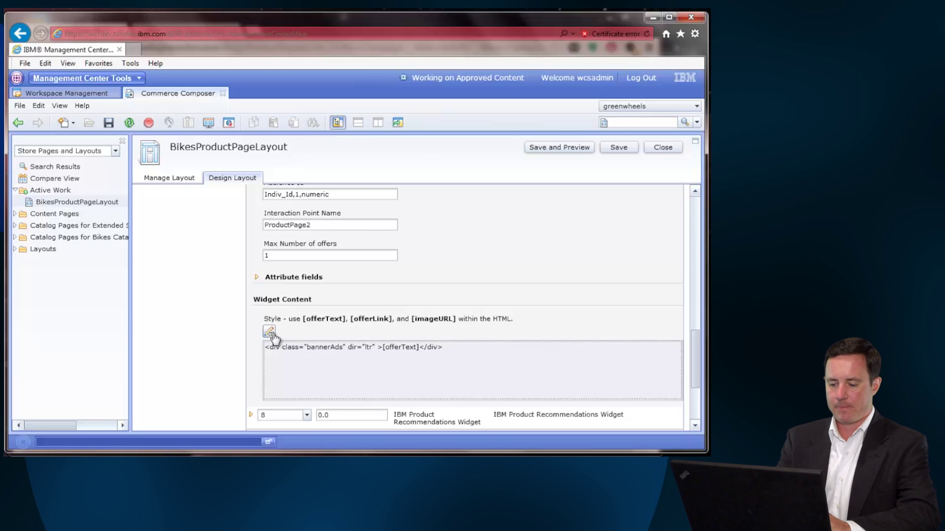
{"action": "scroll", "coordinate": [702, 352], "scroll_direction": "down", "scroll_amount": 3}
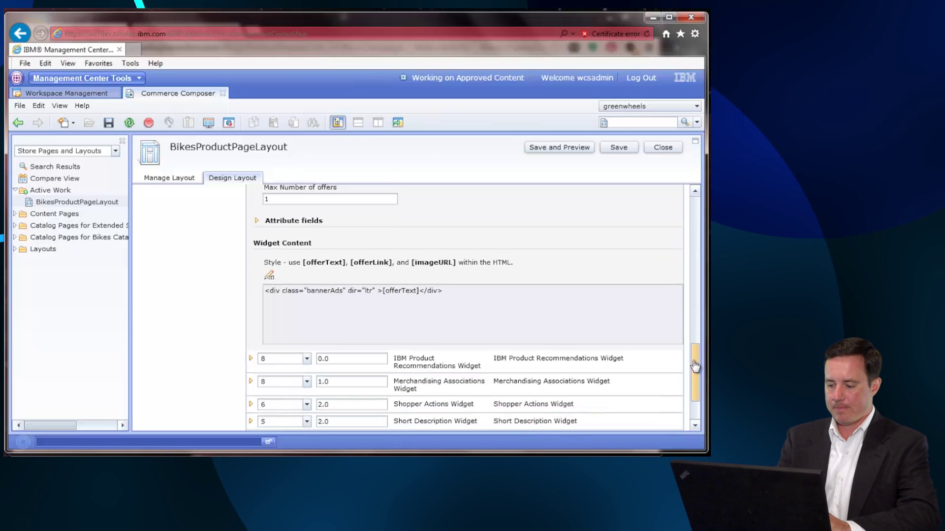
{"action": "scroll", "coordinate": [702, 355], "scroll_direction": "up", "scroll_amount": 1}
{"action": "scroll", "coordinate": [703, 354], "scroll_direction": "down", "scroll_amount": 2}
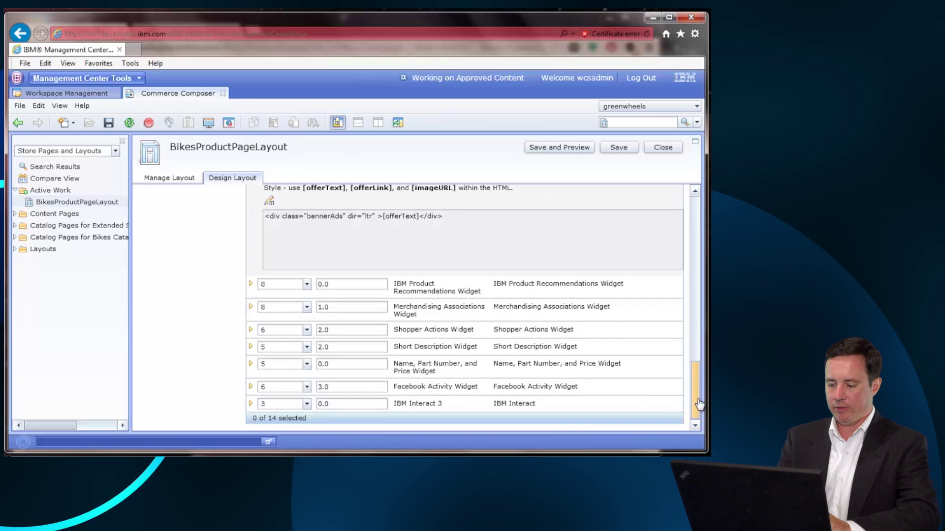
{"action": "left_click", "coordinate": [250, 404]}
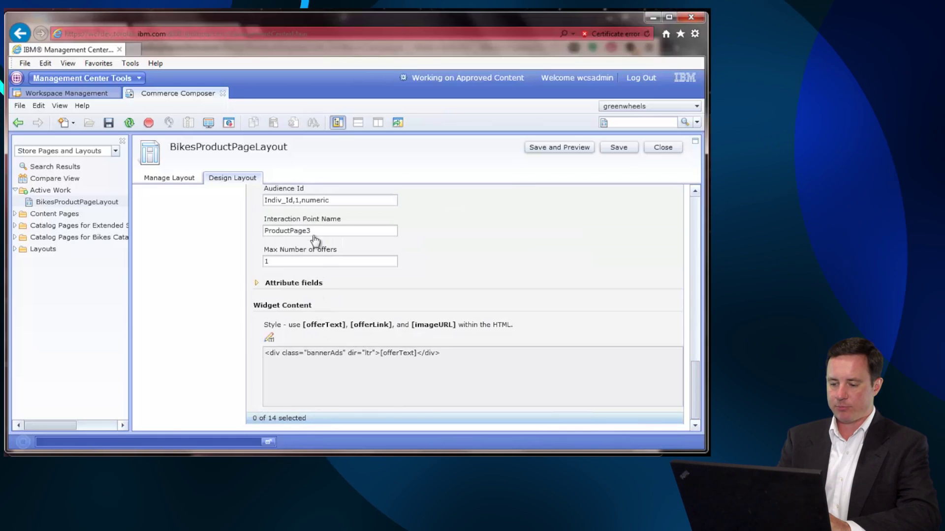
{"action": "left_click_drag", "start_coordinate": [394, 231], "coordinate": [265, 231]}
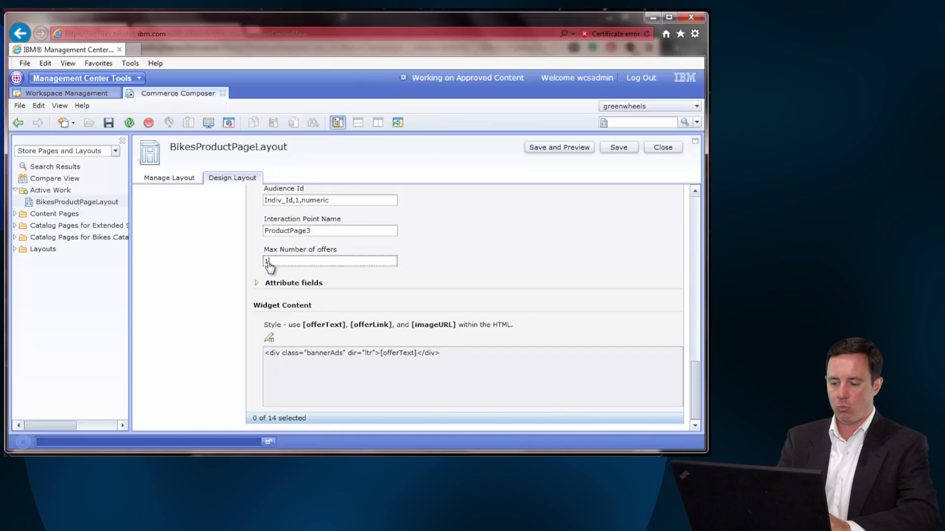